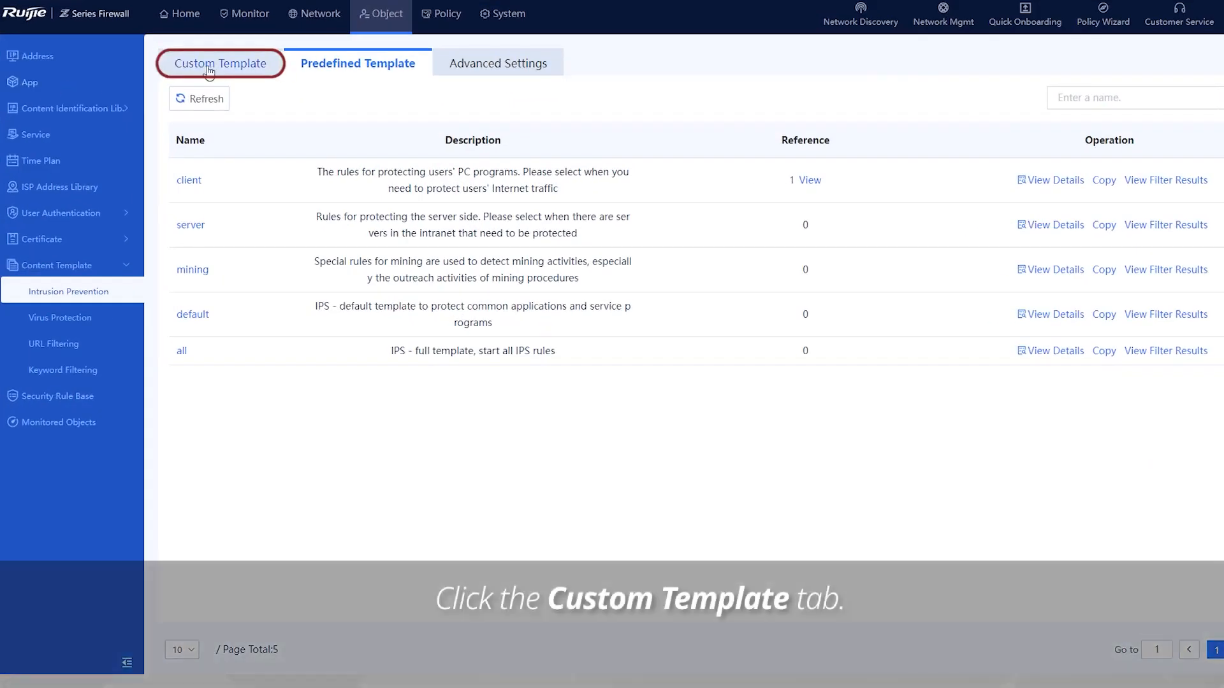
Start a custom intrusion prevention template named Detecting_injection_attacks with the description "Detect whether the web server is attacked by injection".
click(210, 70)
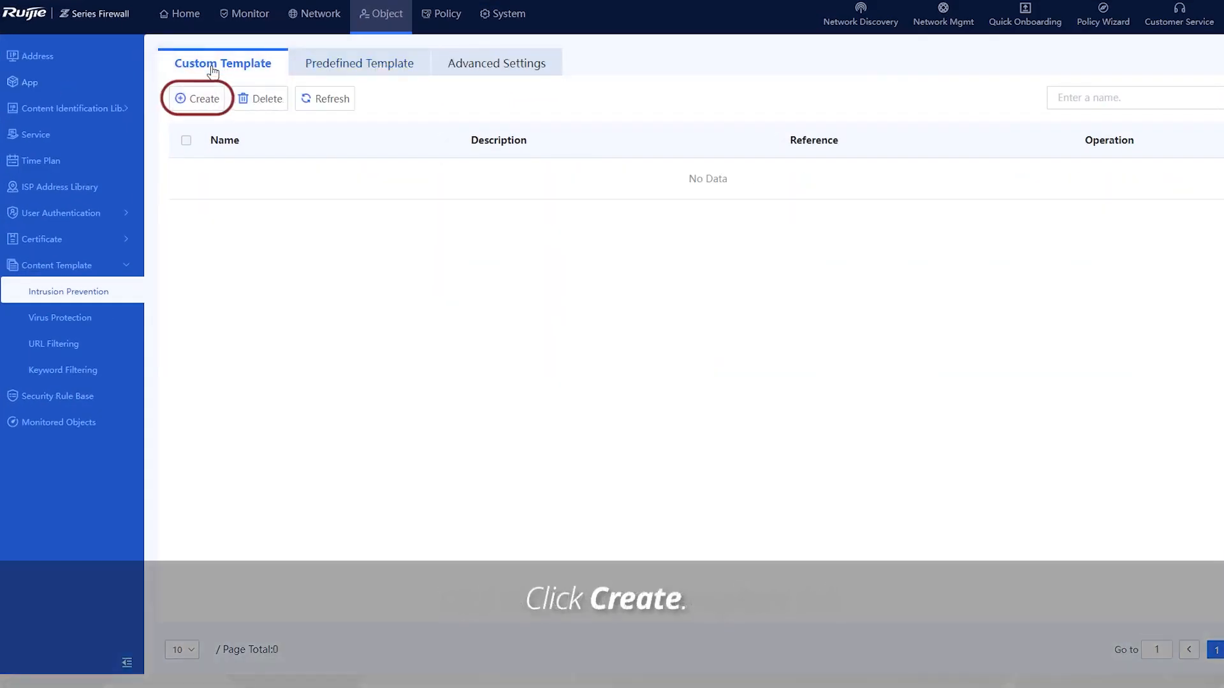
click(204, 101)
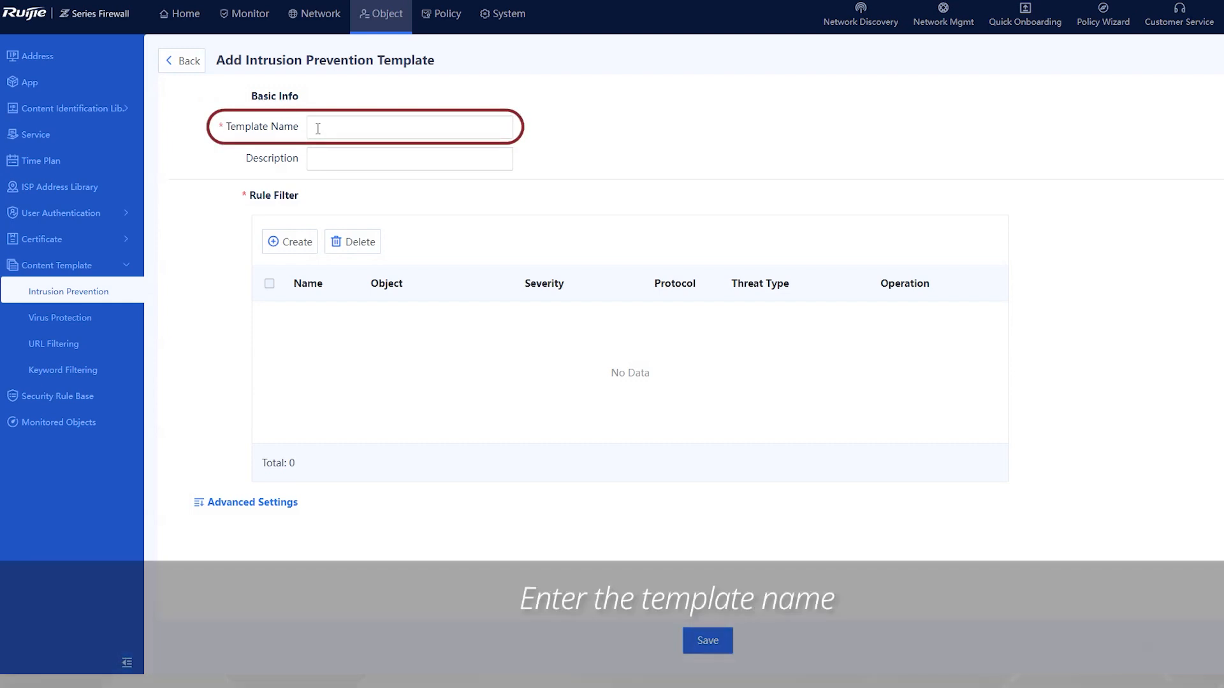
click(317, 128)
text(Detecting_injection_attacks)
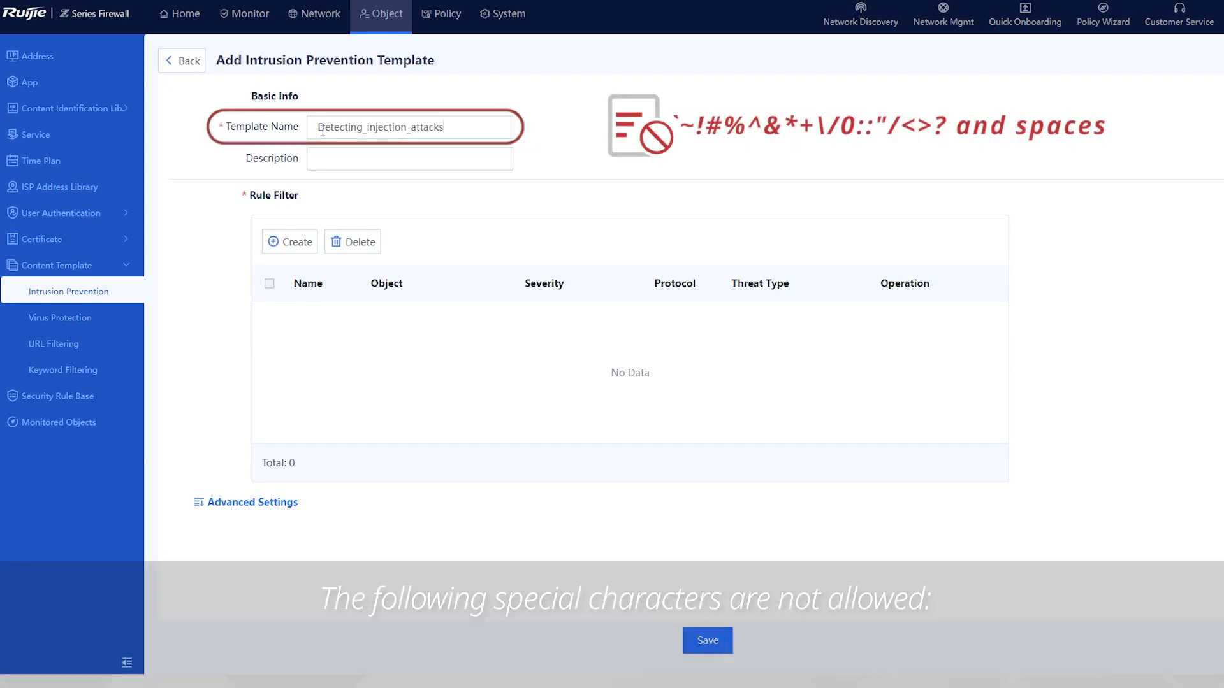
click(339, 163)
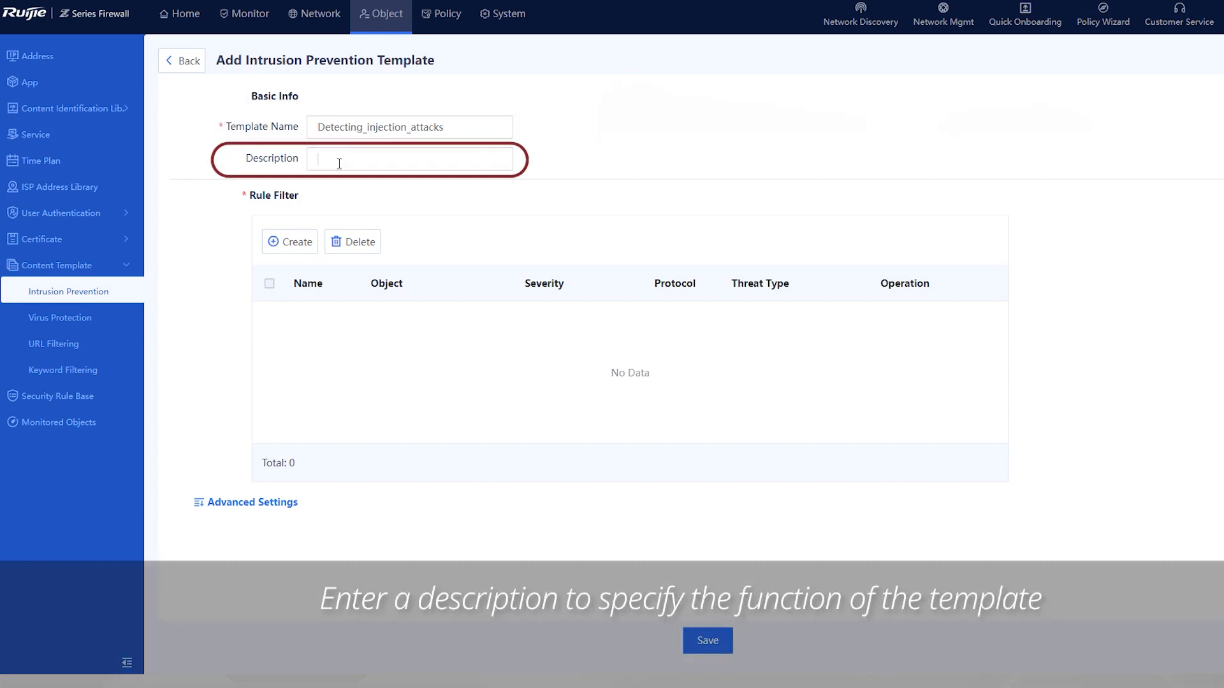
text(Detect whether the web server is attacked by injection)
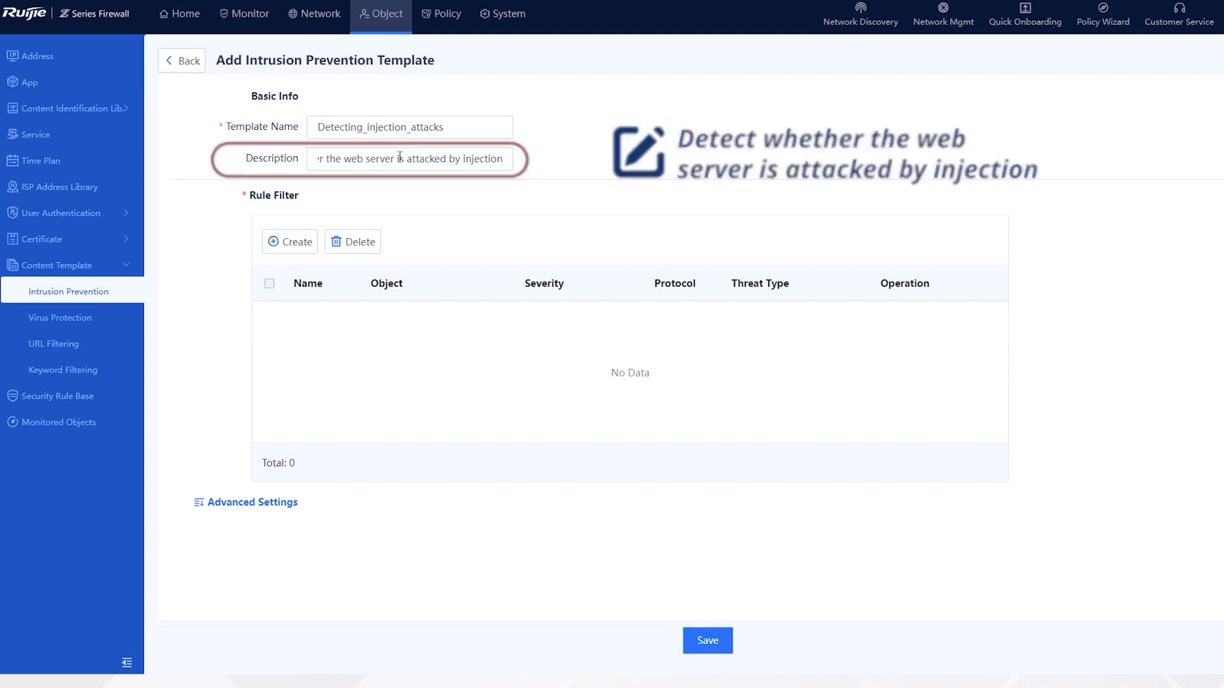
Add a rule filter named Detect_Injection_Attacks covering the Server object, all severities and the Injection Attack threat type.
click(290, 243)
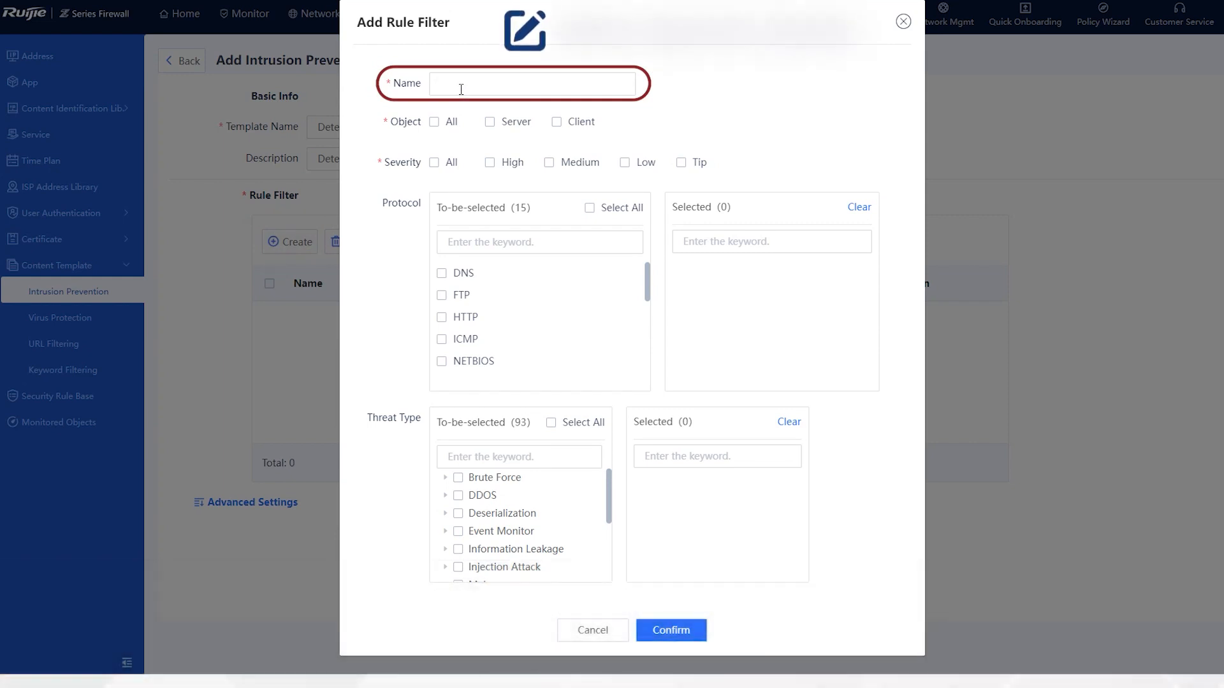
click(461, 89)
text(Detect)
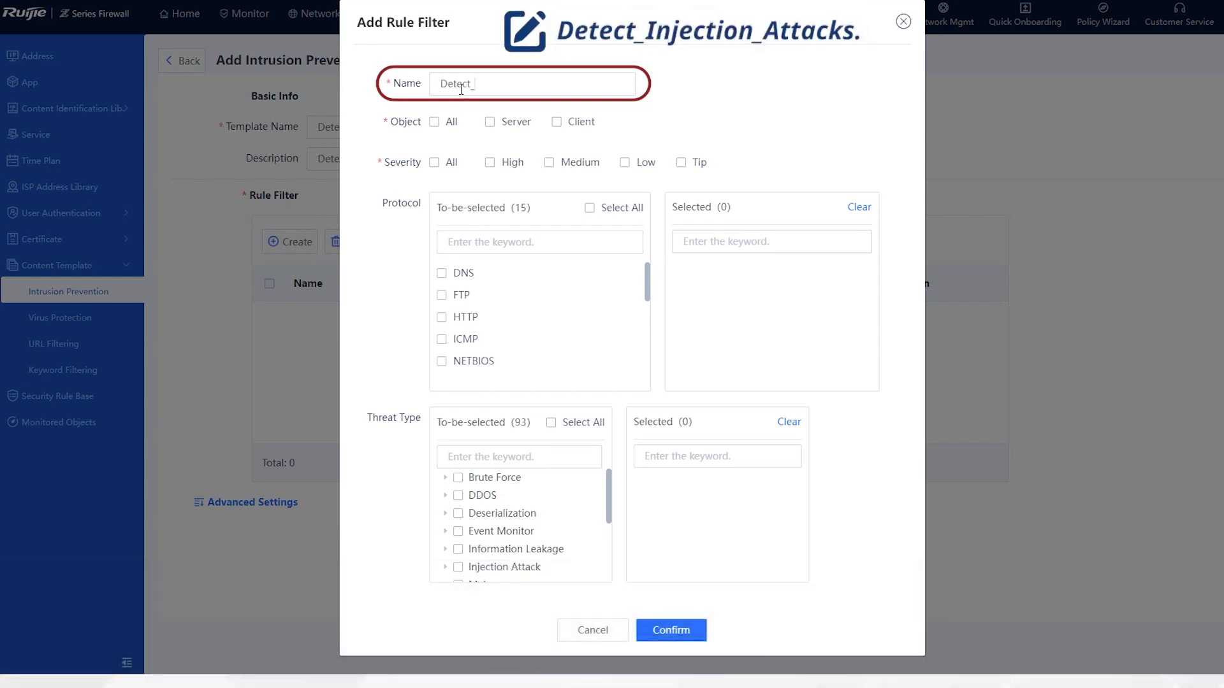
text(_Injection_Attacks)
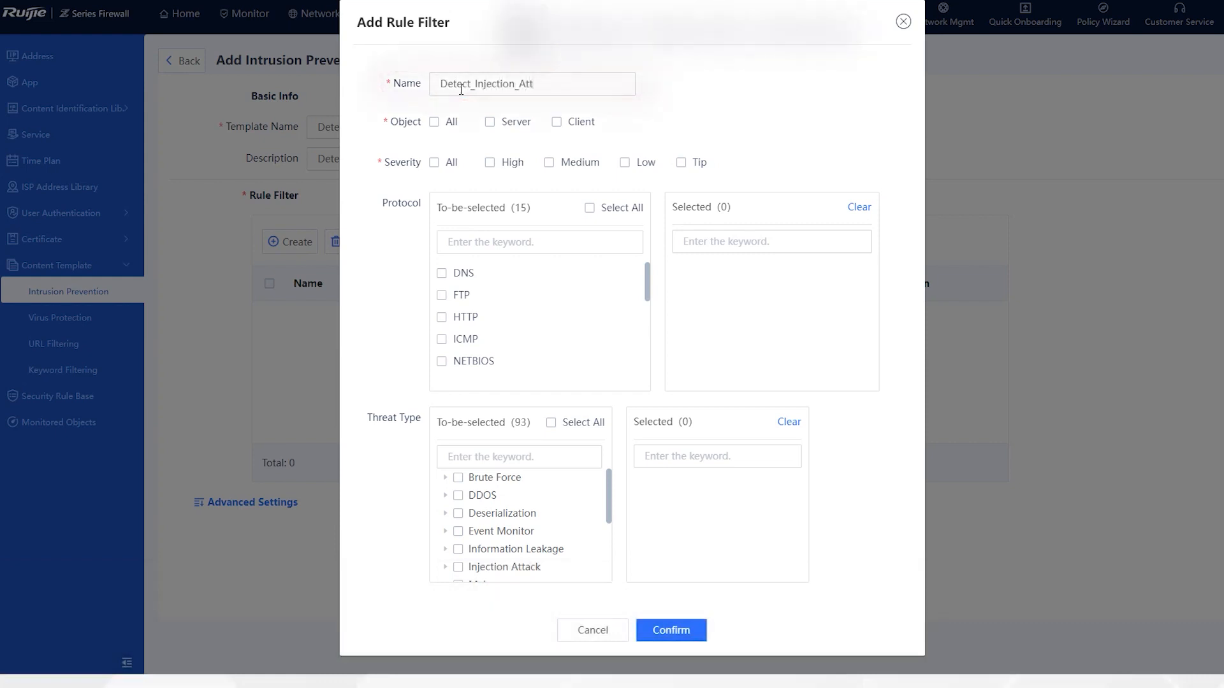
click(494, 126)
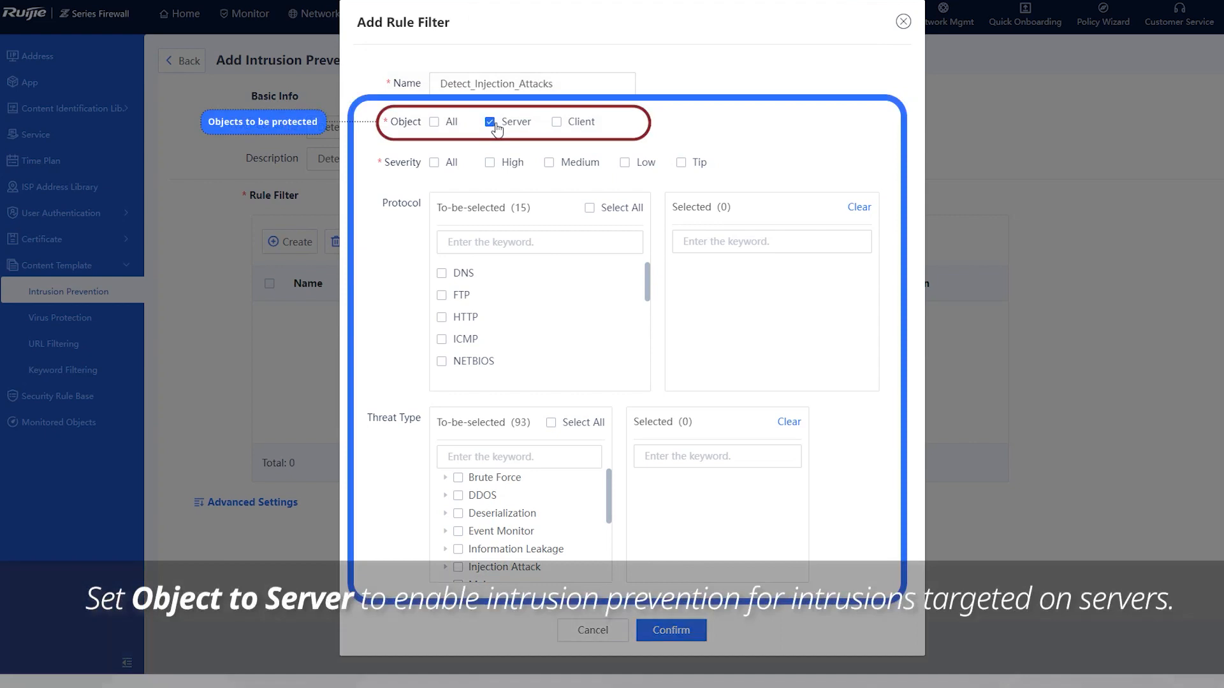
click(434, 164)
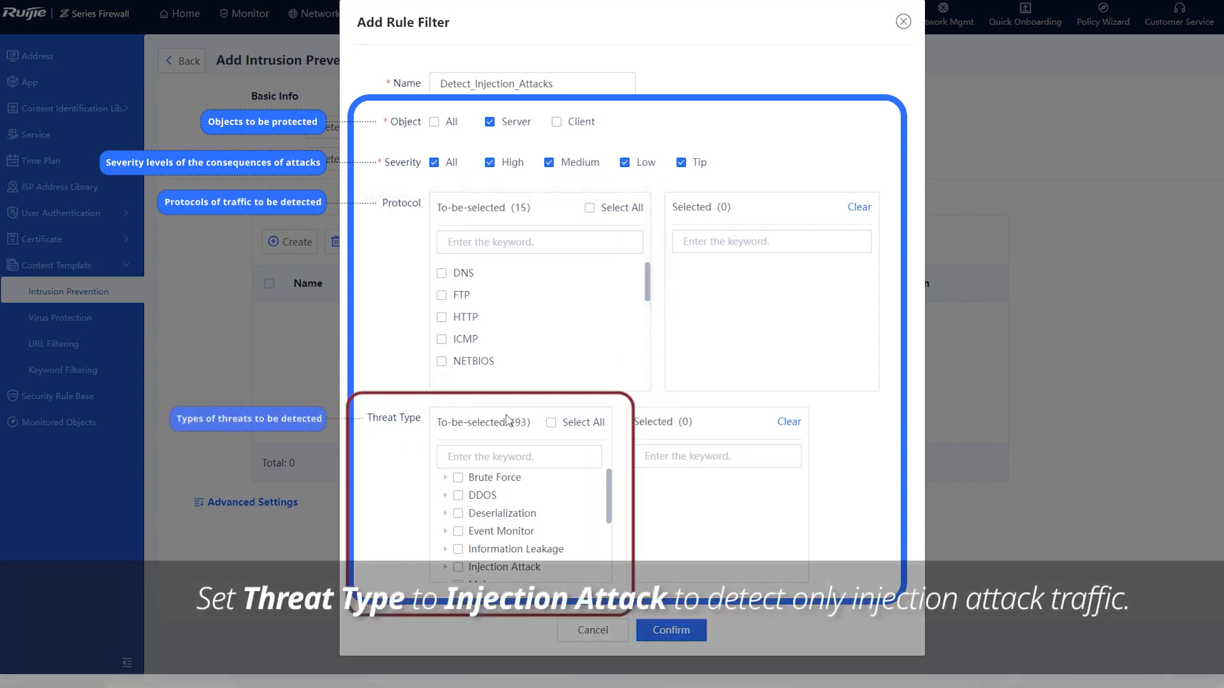
click(458, 568)
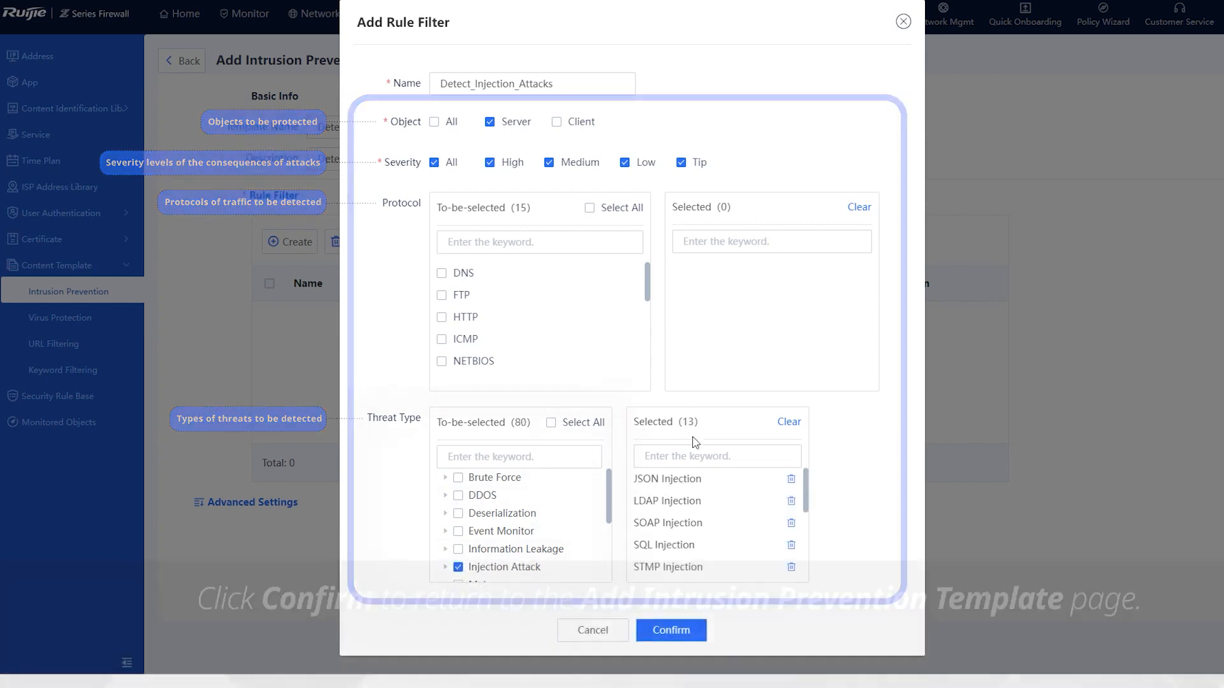
click(674, 633)
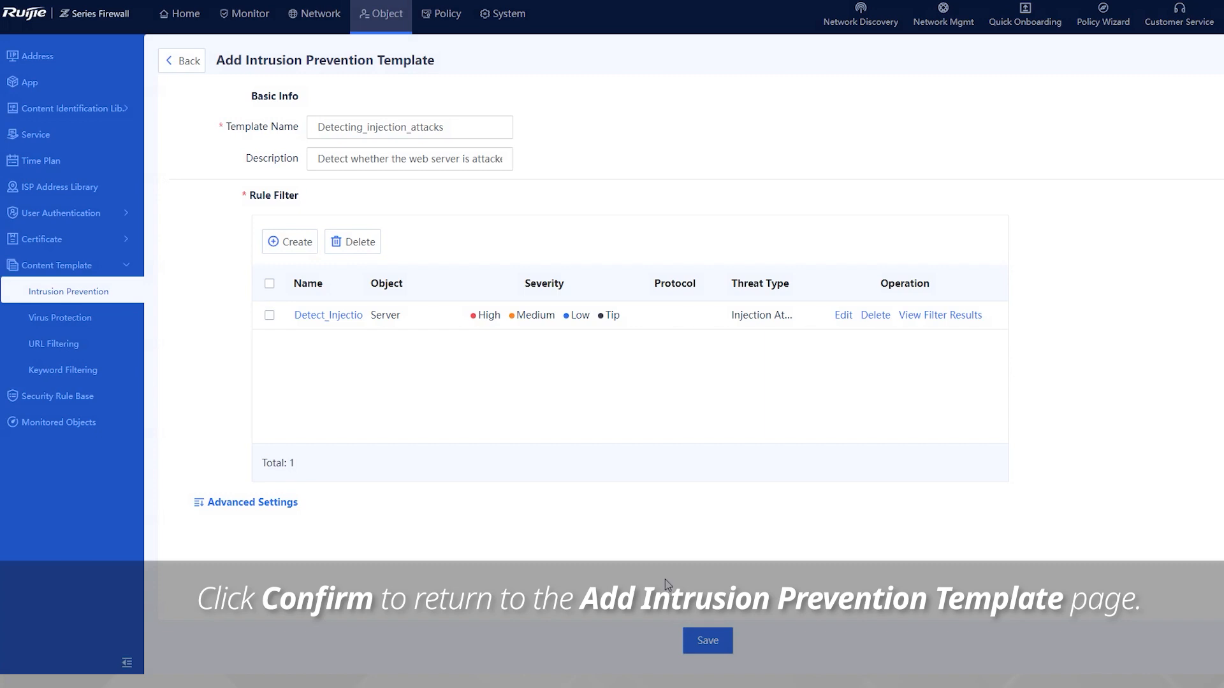
Expand the template's excluded rule settings, save the template without exclusions, and open the intrusion prevention advanced settings.
click(290, 503)
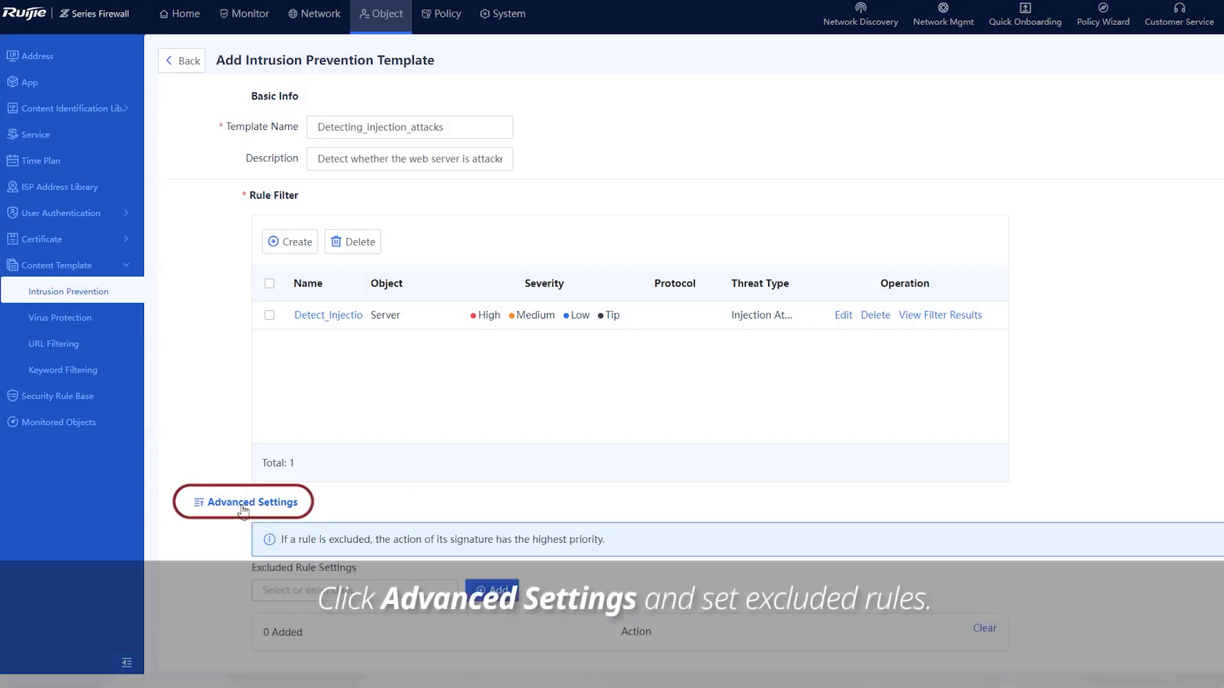
scroll(928, 400, down, 1)
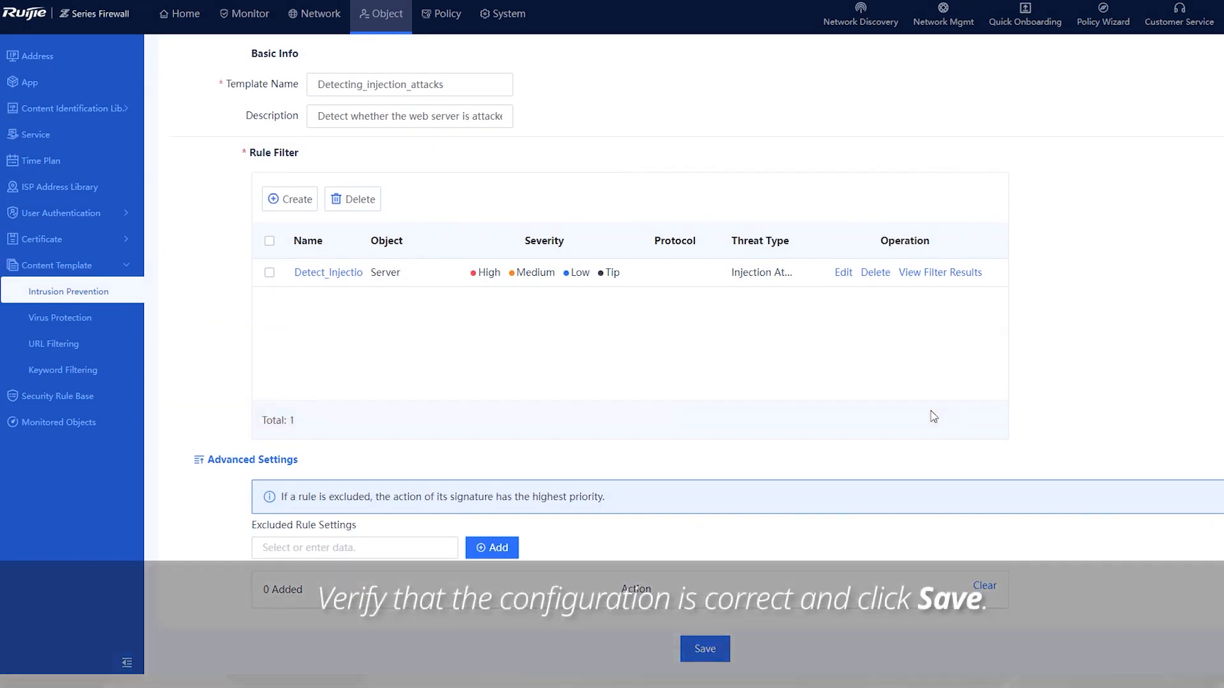
click(705, 647)
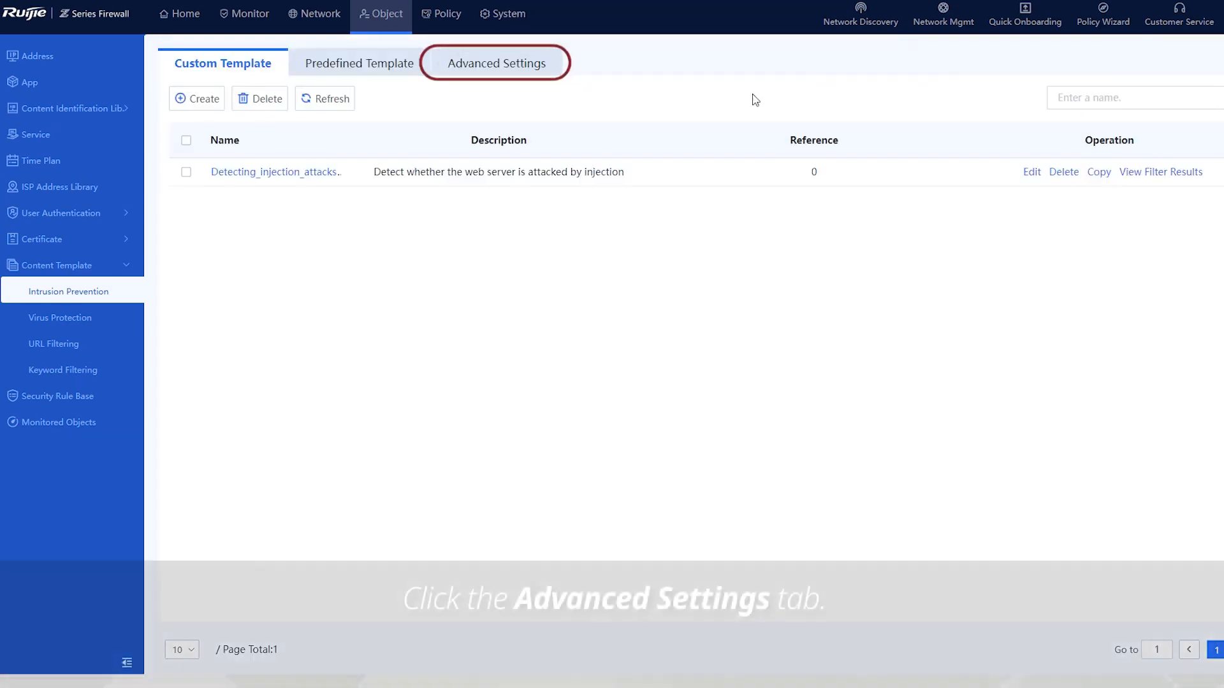
click(489, 67)
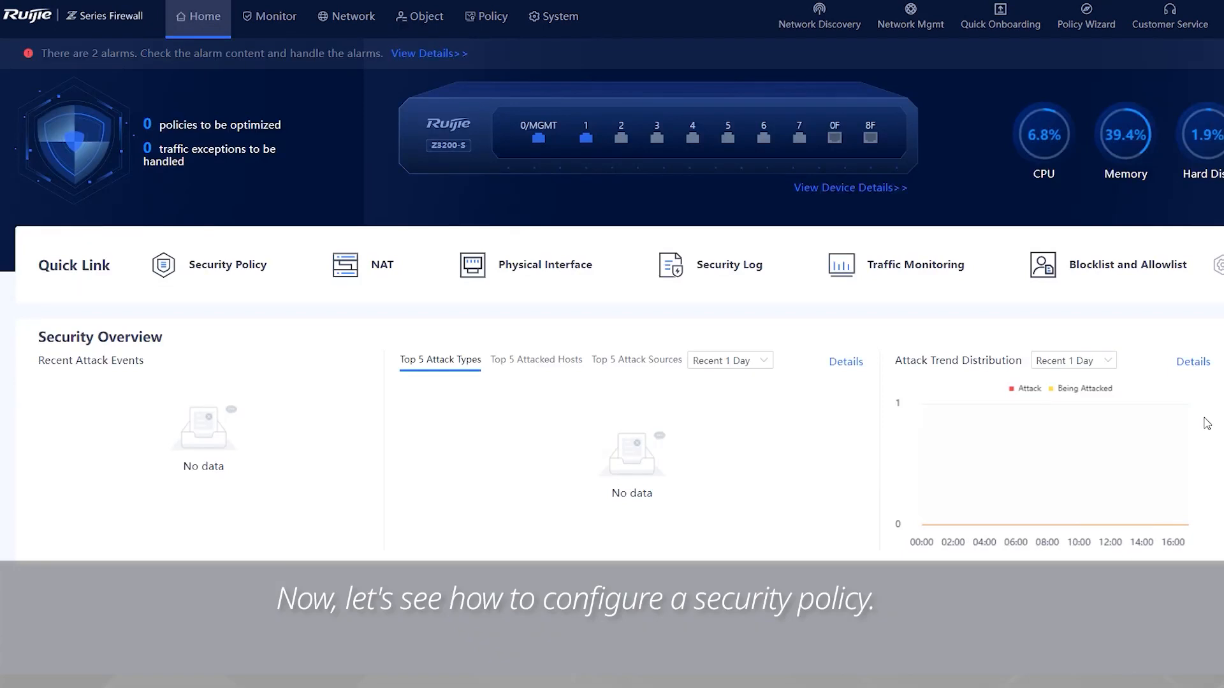
Start a new security policy directly, without the simulation space, and name it policy_IPS.
click(493, 18)
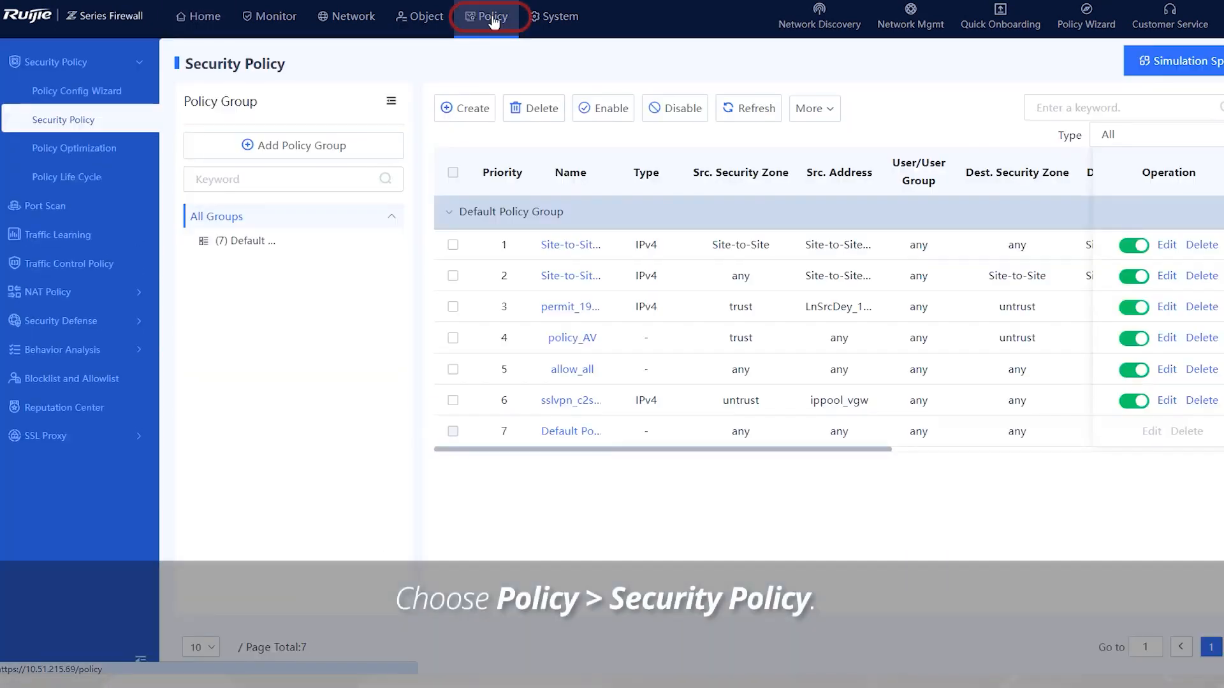
click(474, 109)
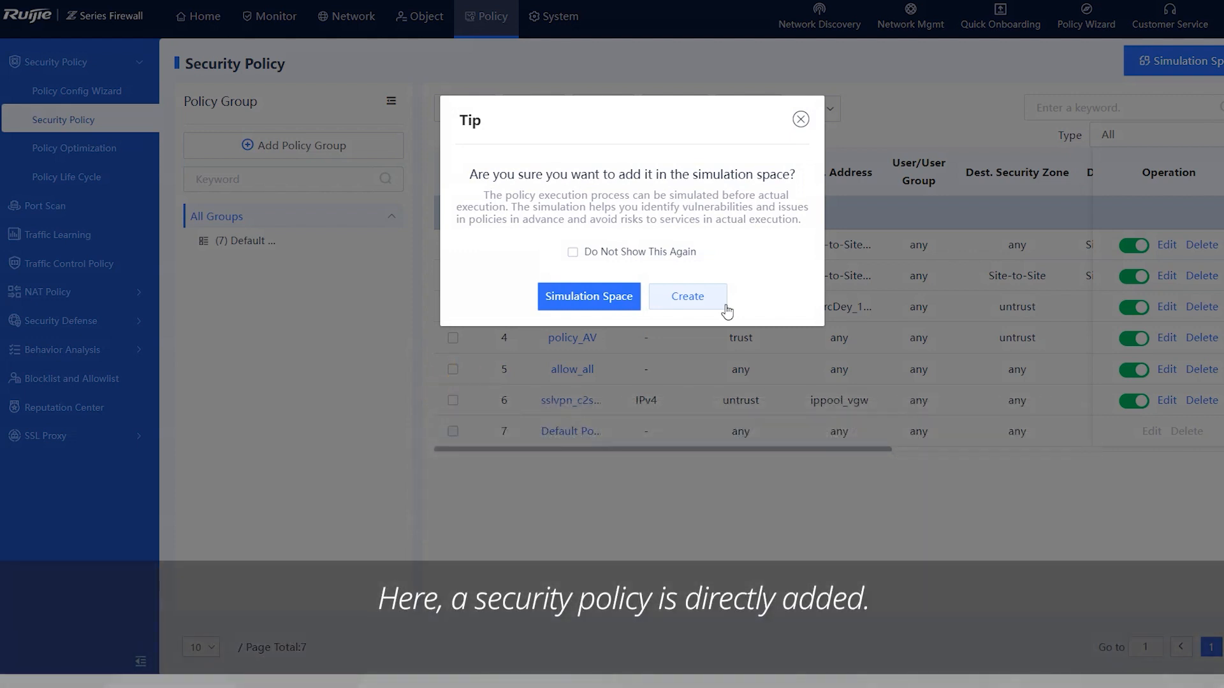
click(708, 300)
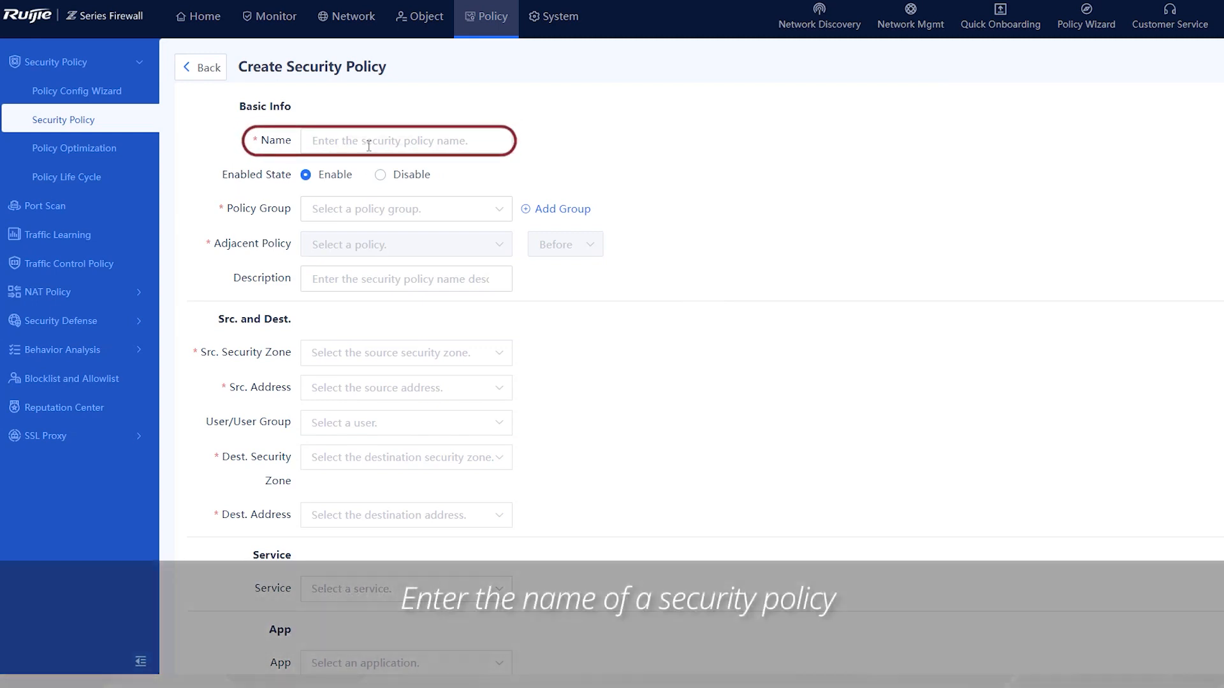
click(368, 141)
text(policy_IPS)
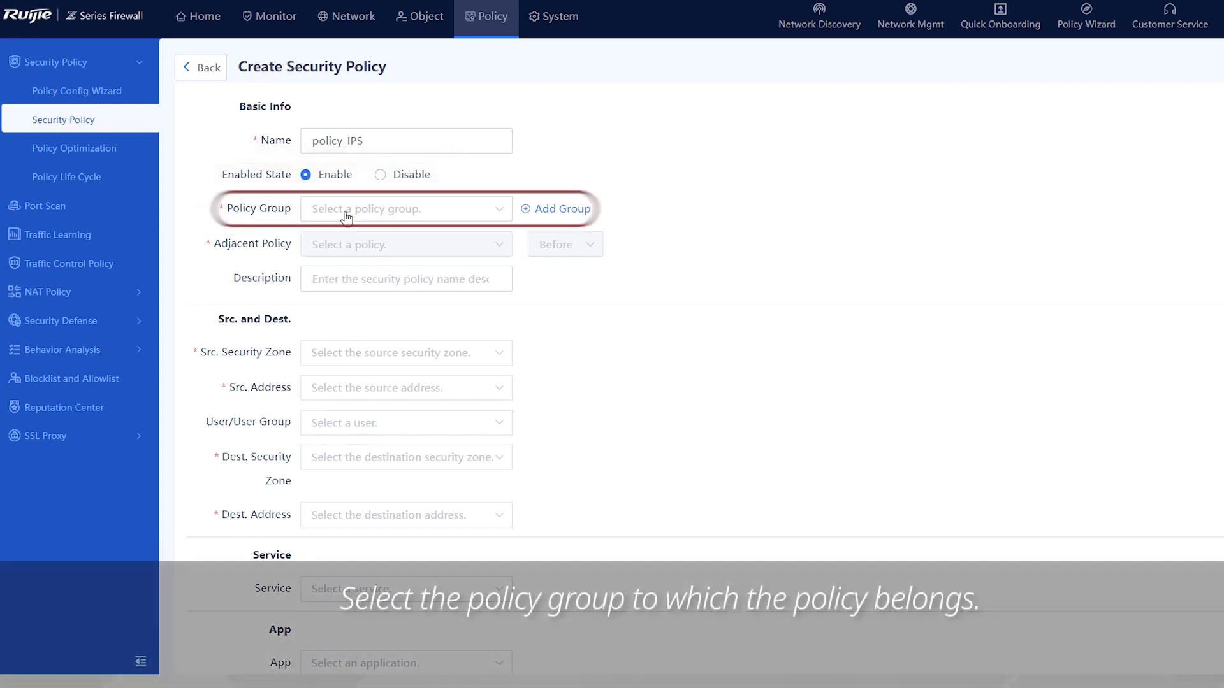
Assign the policy to Default Policy Group and position it before the Site-to-Site_in policy.
click(367, 217)
click(381, 236)
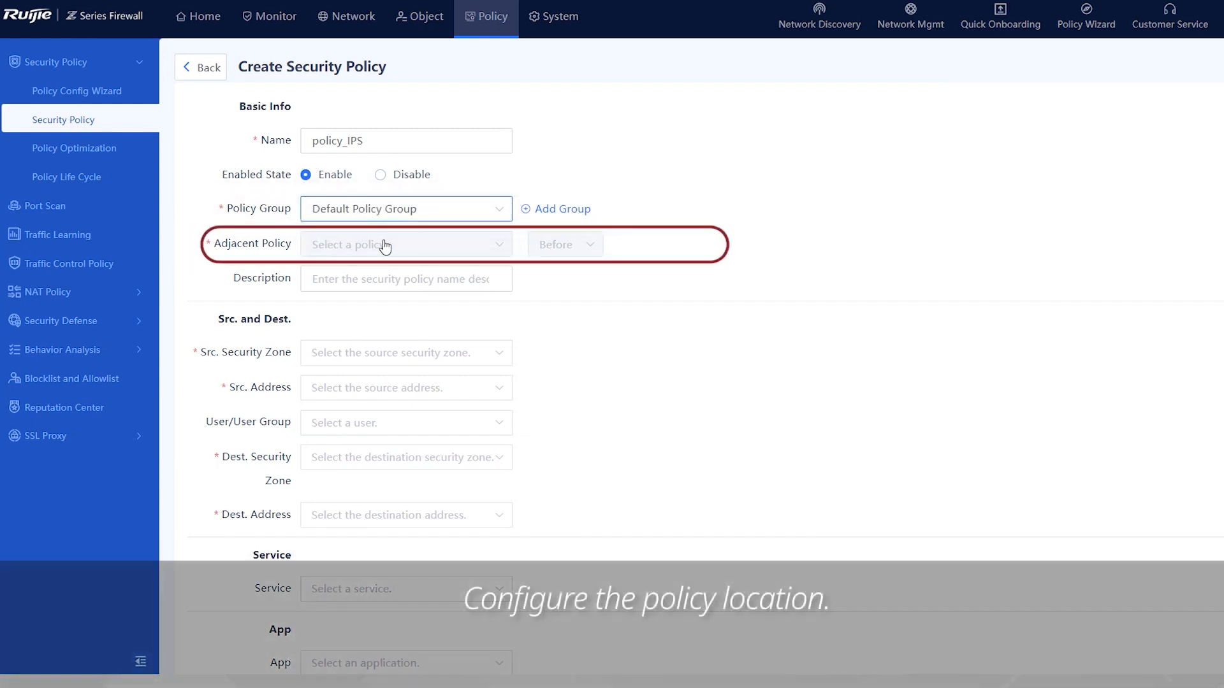
click(385, 245)
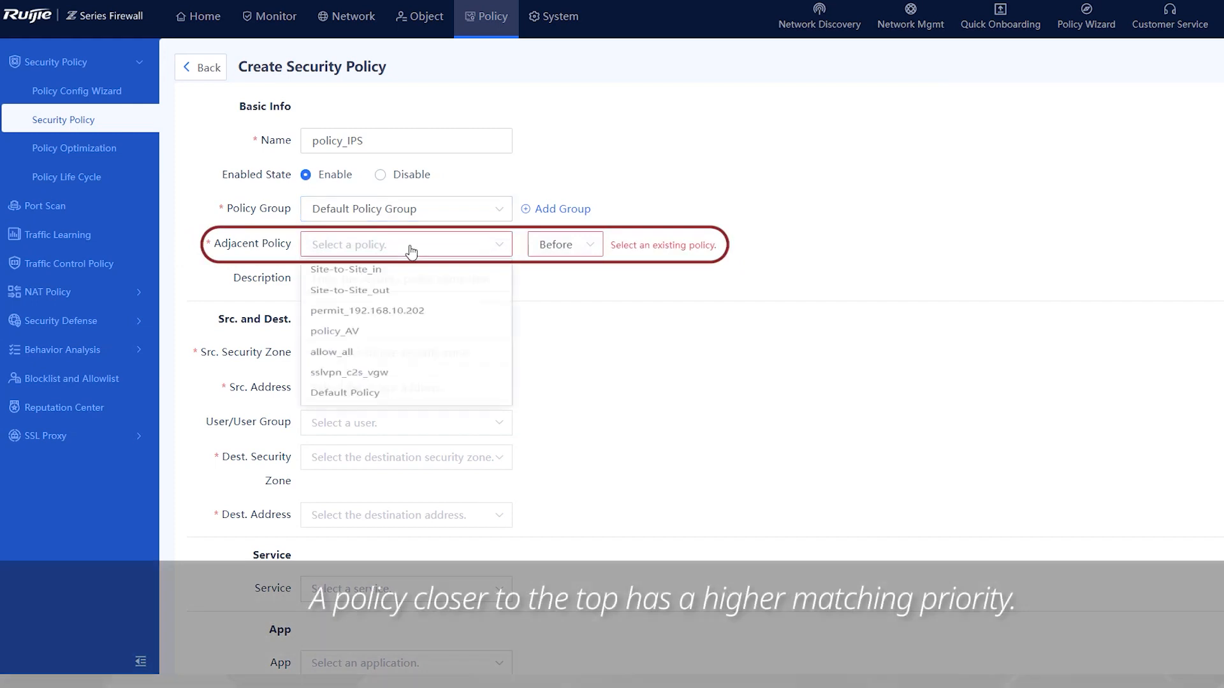
click(388, 278)
click(565, 248)
click(575, 276)
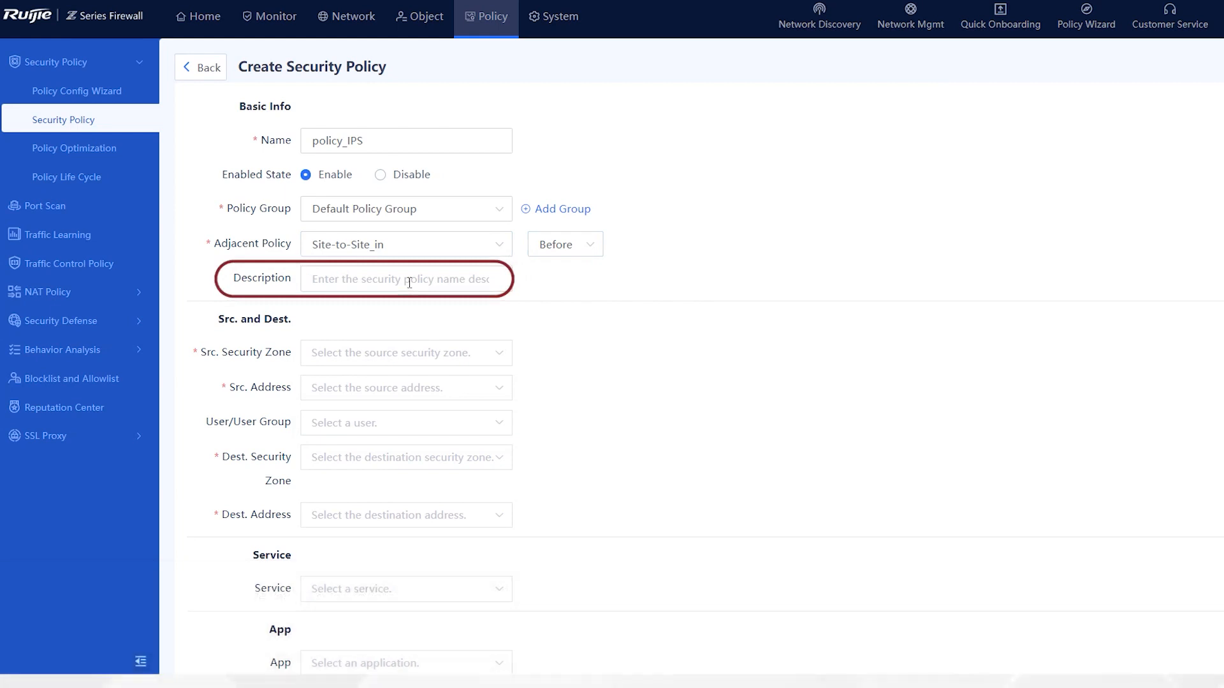
Describe the policy as "Detect whether injection attacks are included in the traffic of accessing internal web servers from external networks".
text(Detect whether in)
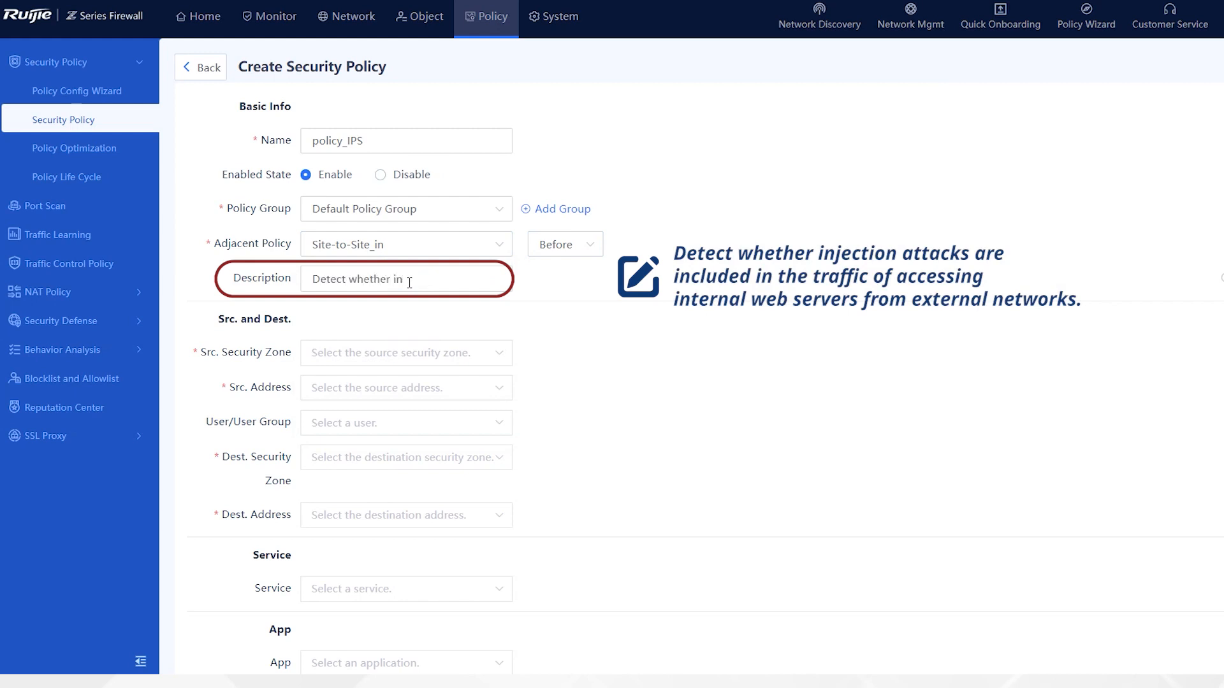
text(jection attacks are)
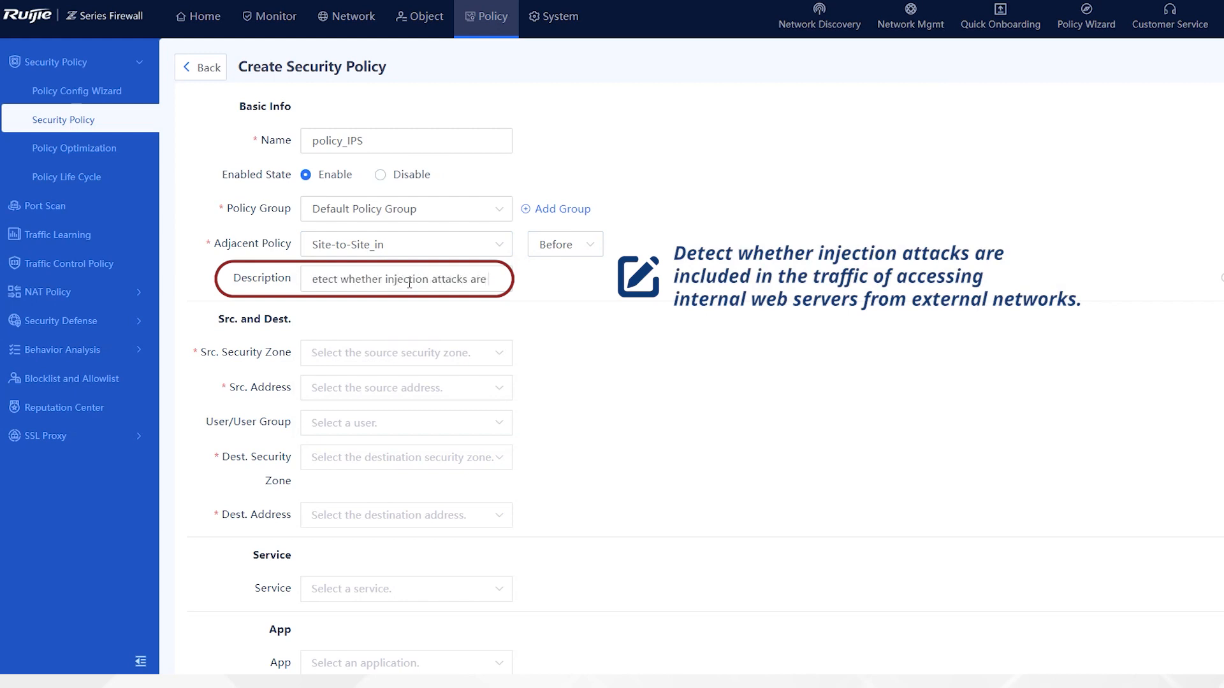
text( included in the traffi)
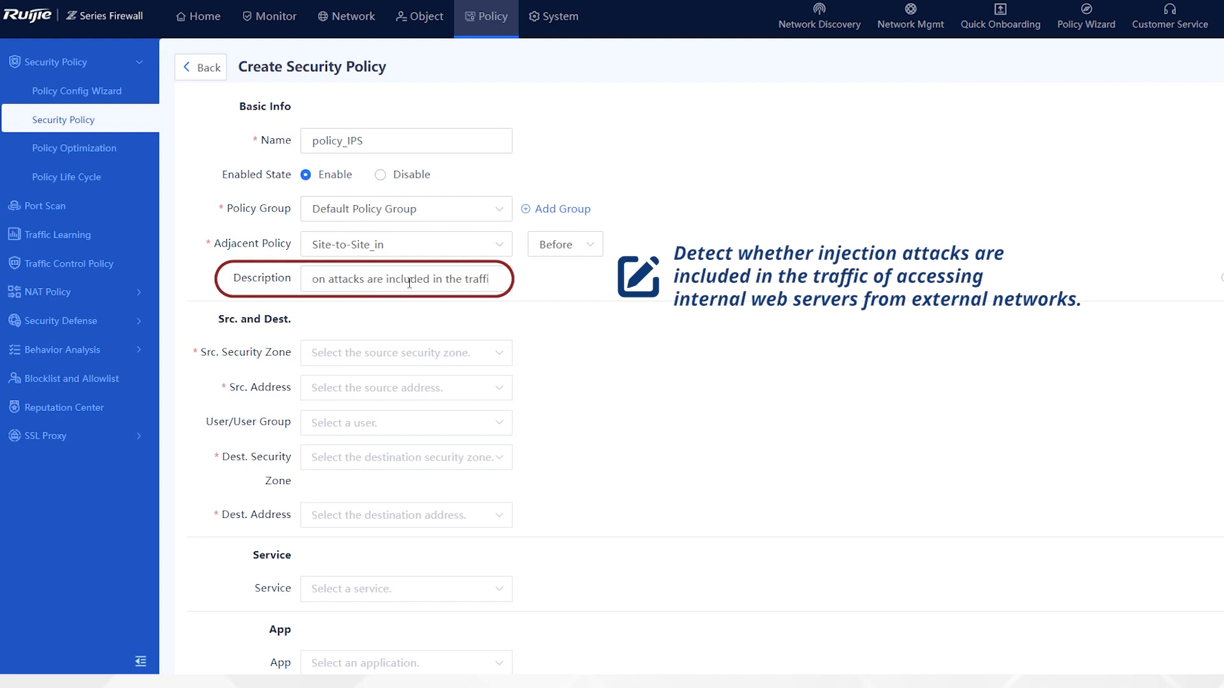
text(c of access server from external networks)
Set the policy's source security zone to untrust and its source address to any.
click(384, 357)
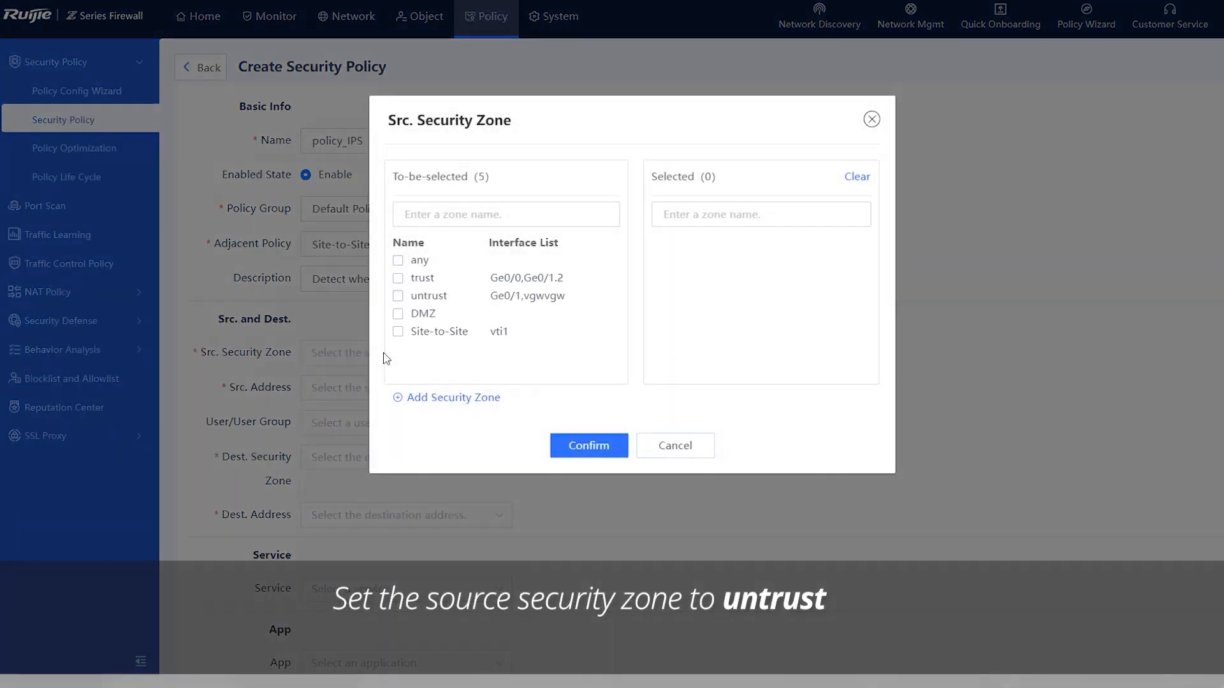
click(397, 296)
click(588, 446)
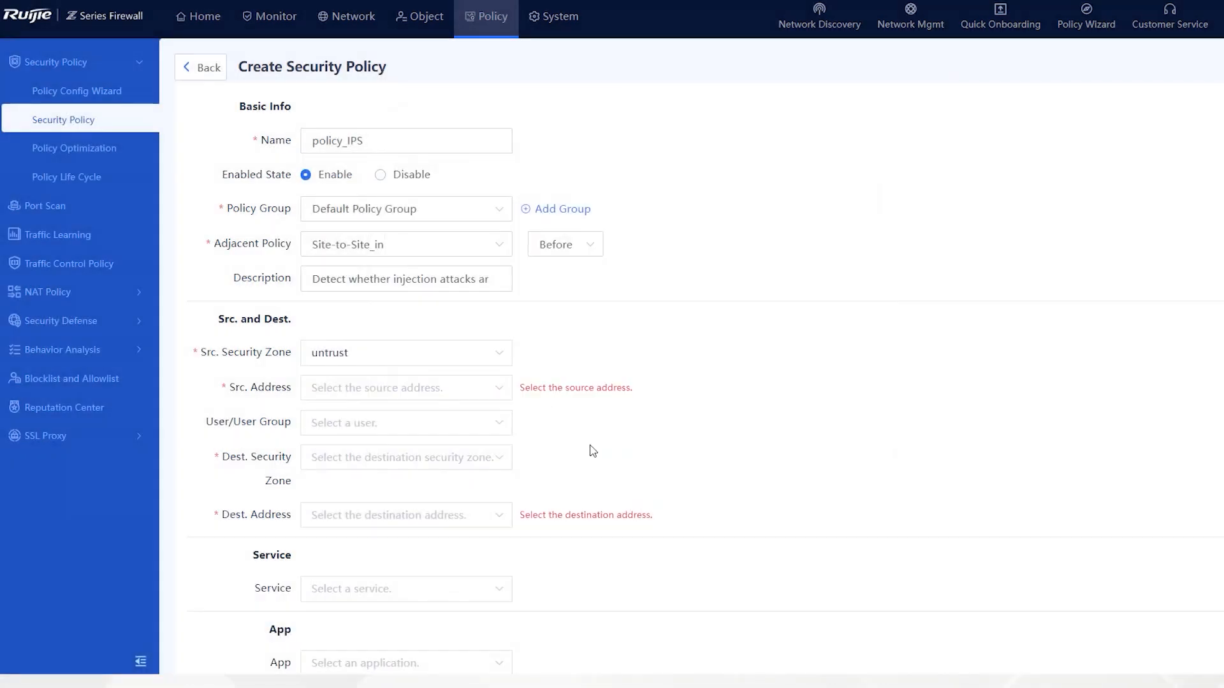
click(405, 390)
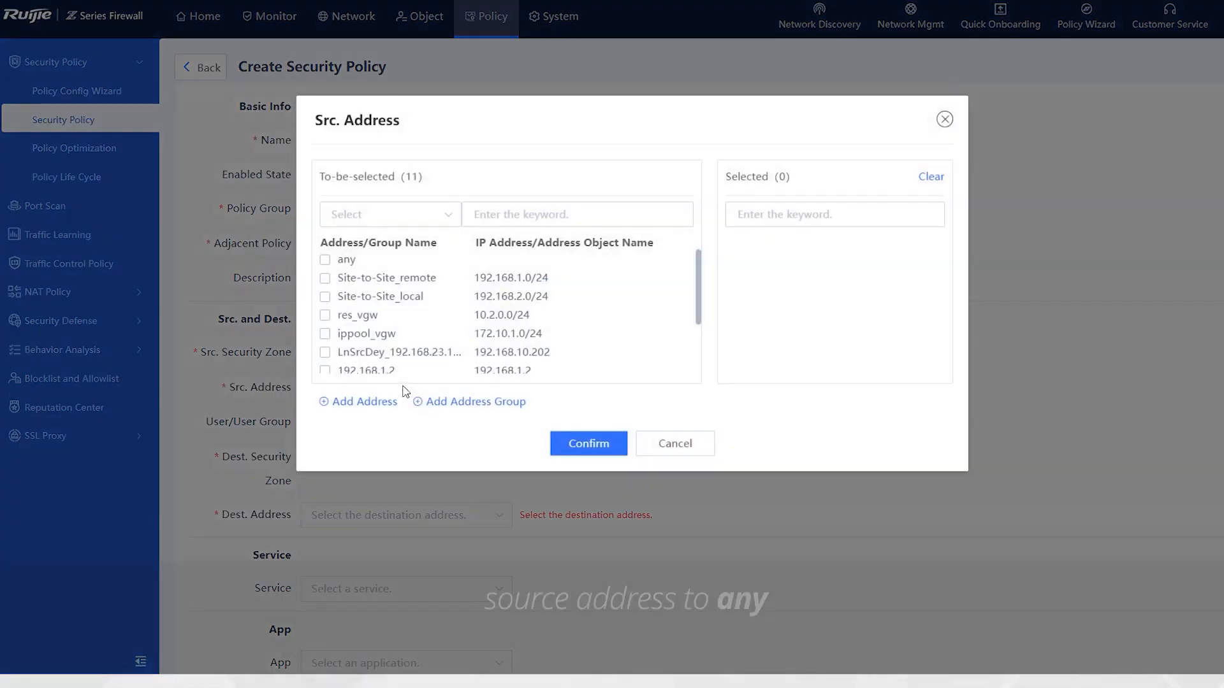
click(325, 261)
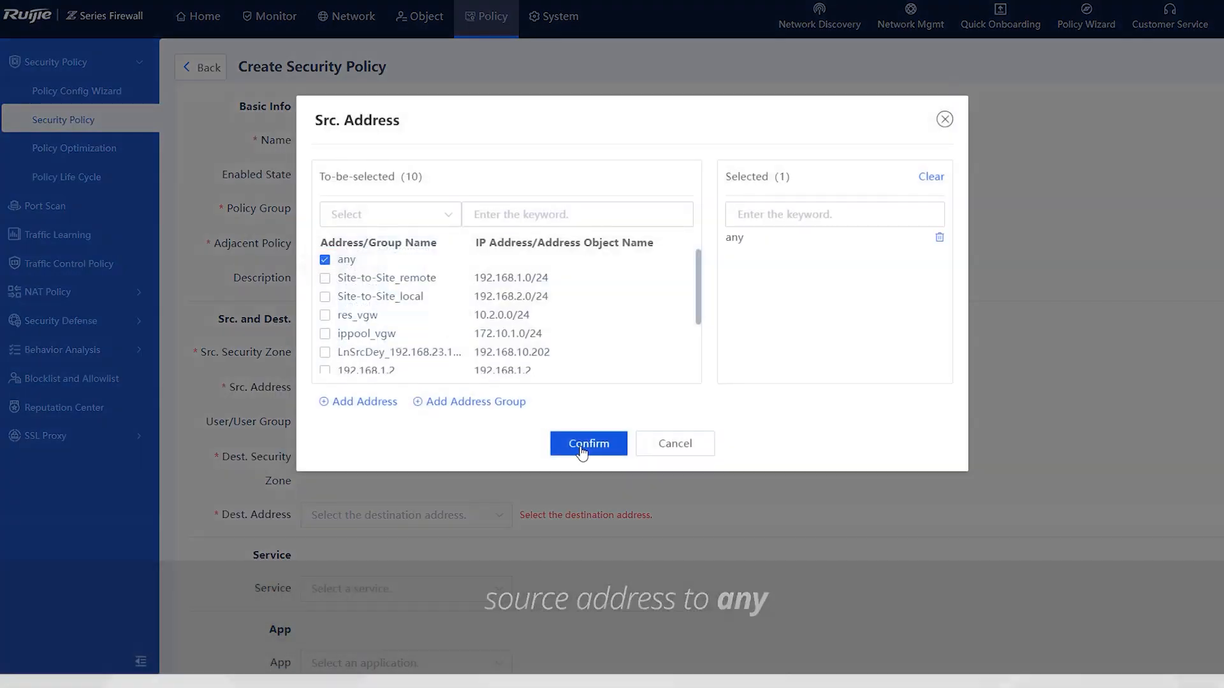
click(589, 444)
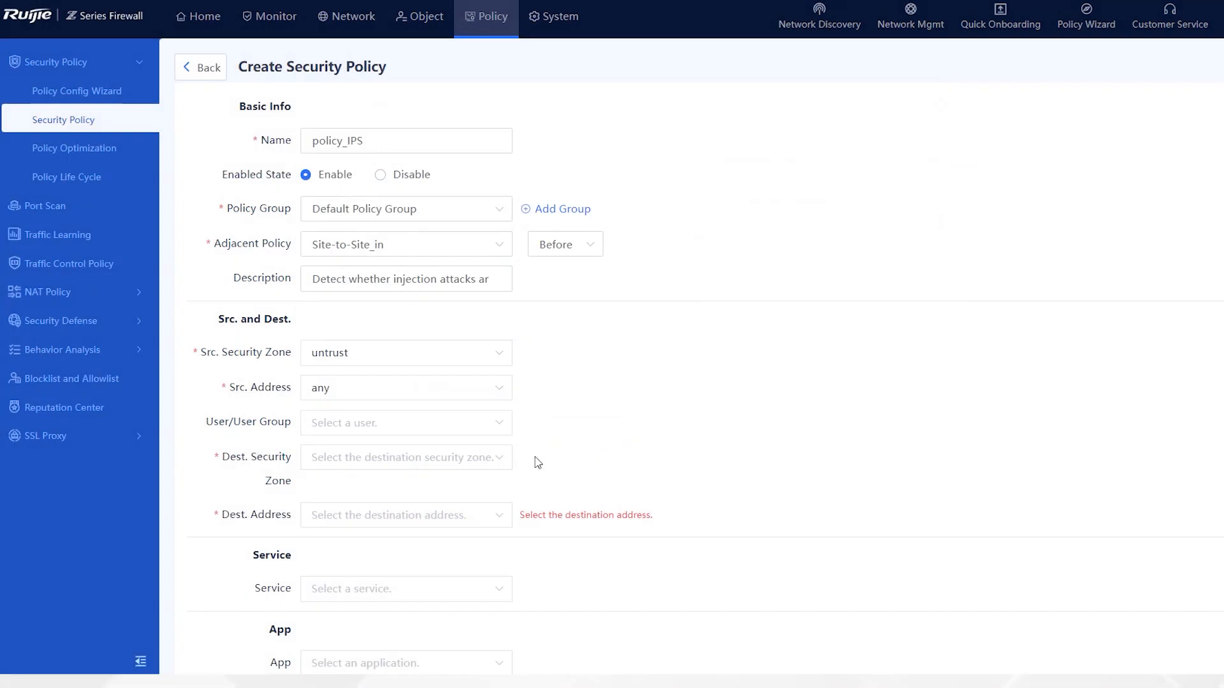
Set the policy's user/user group to any and its destination security zone to DMZ.
click(386, 431)
click(414, 207)
click(592, 415)
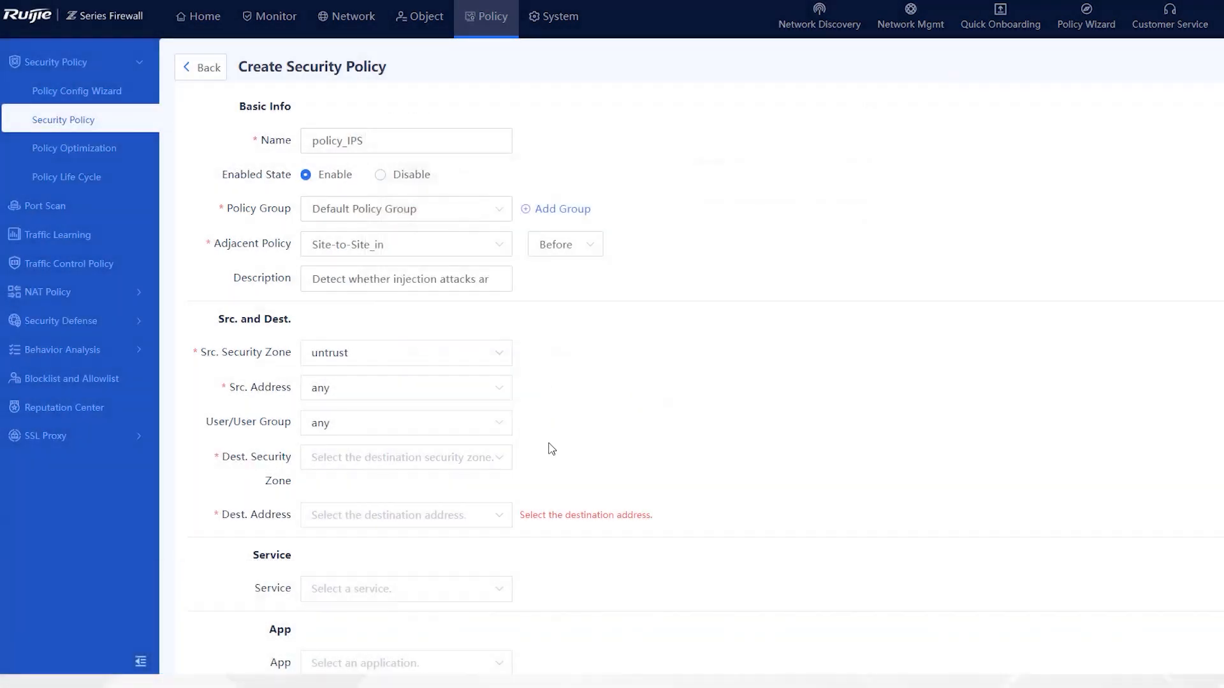
click(430, 469)
click(399, 314)
click(586, 445)
Create an IPv4 address object named Web_server for 192.168.2.0/24 and select it as the policy's destination address.
click(376, 517)
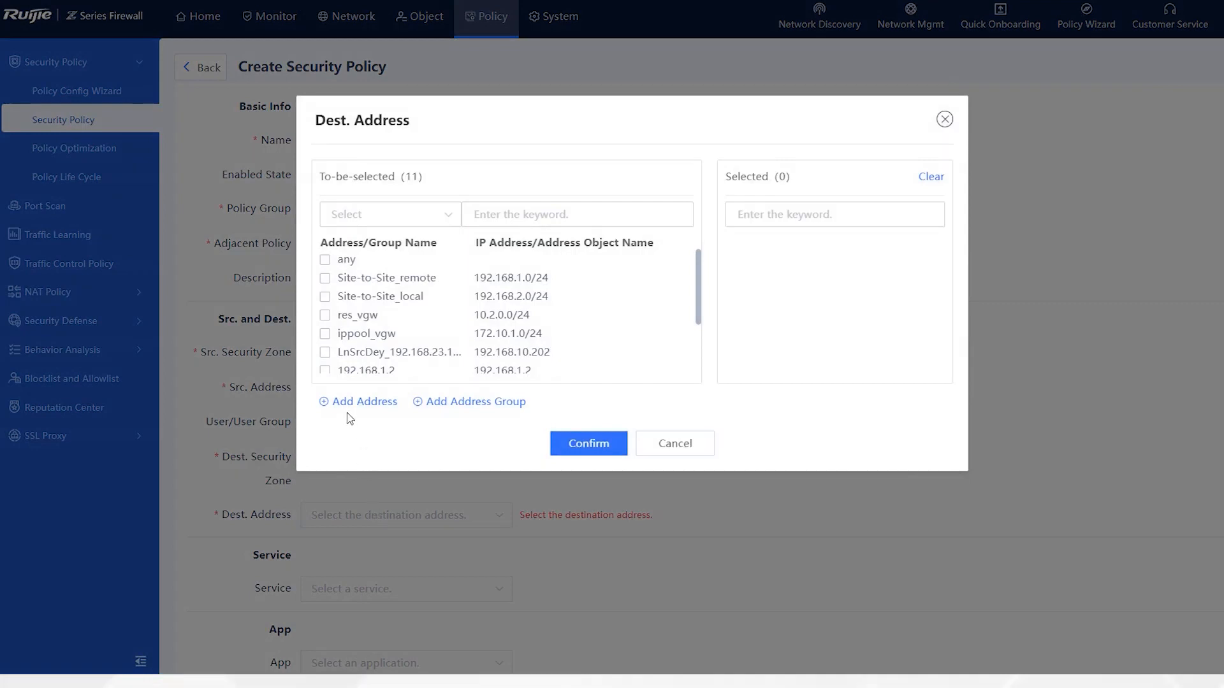
click(331, 404)
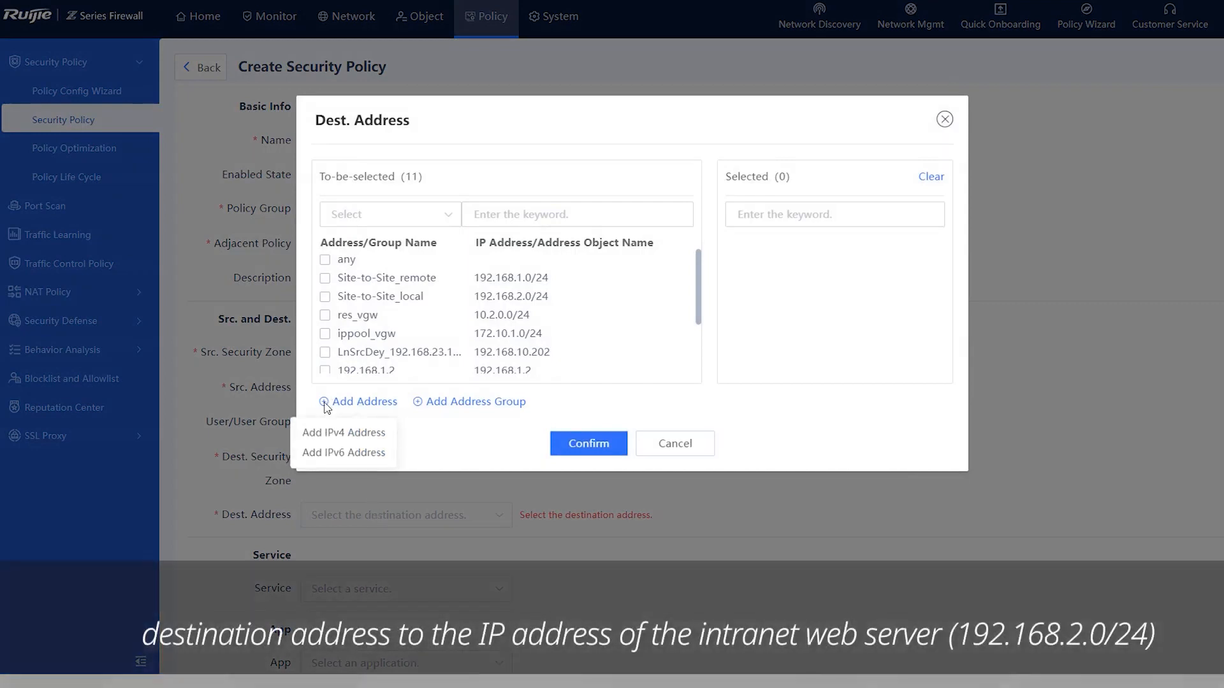
click(337, 434)
text(Web_server)
click(630, 429)
text(192.168.2.0/24)
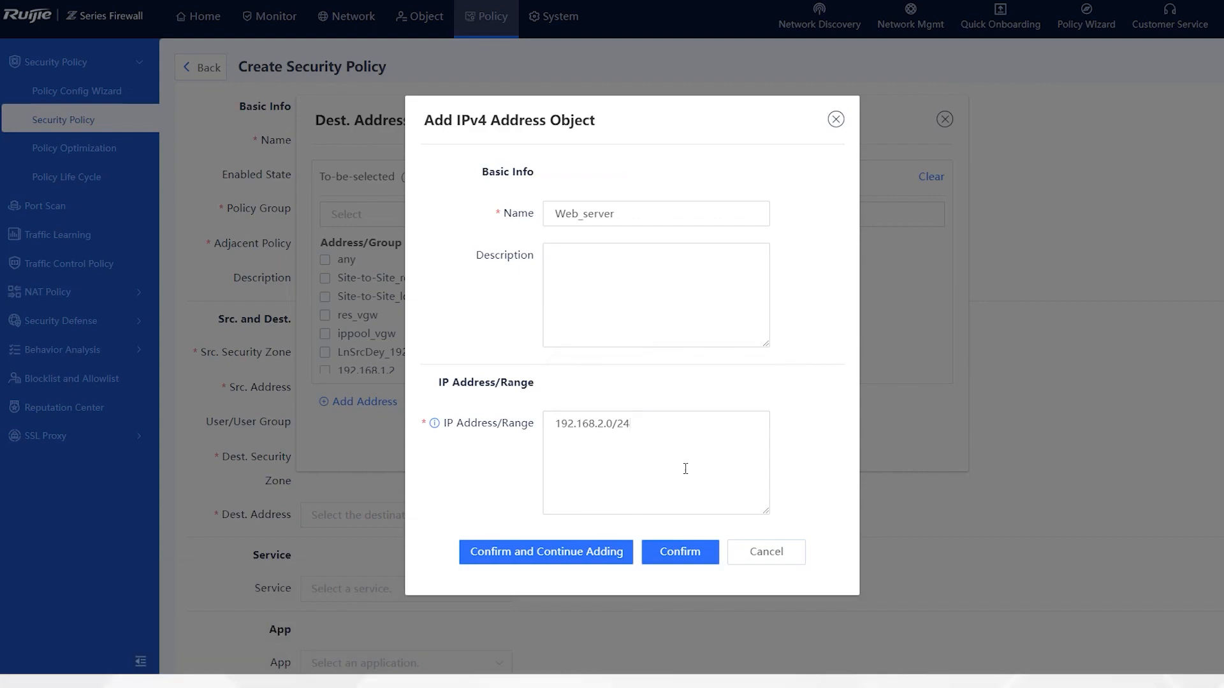
click(680, 552)
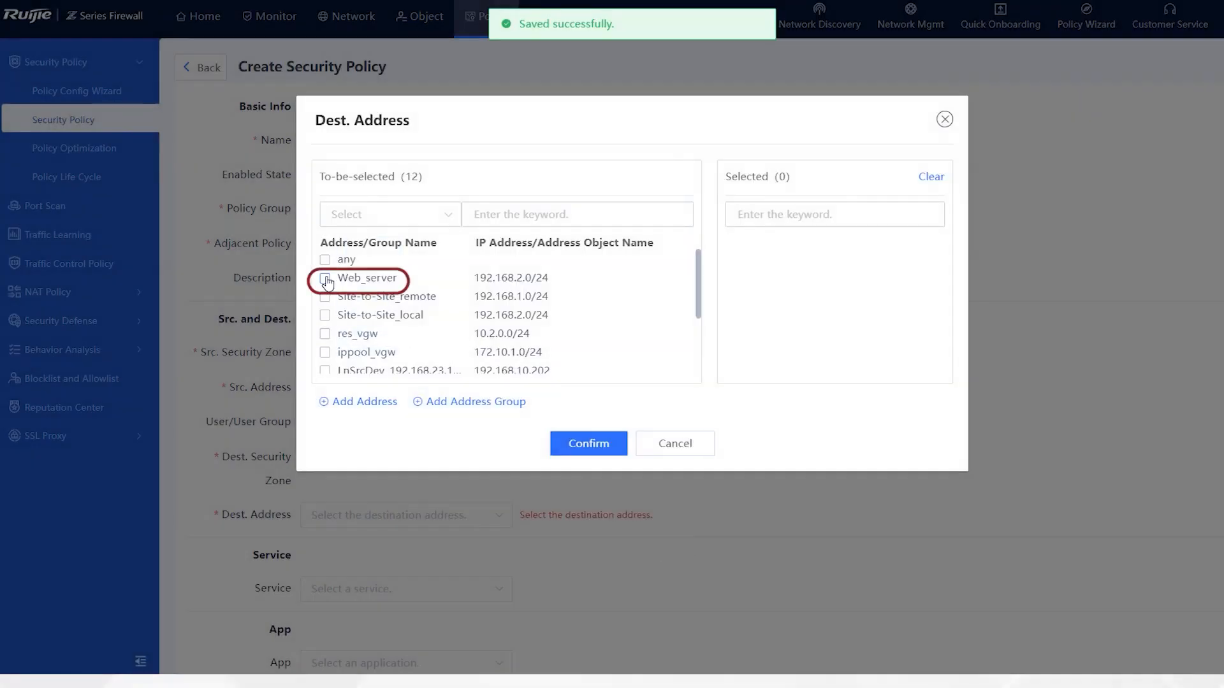
click(584, 445)
Set the policy's service to any.
scroll(582, 446, down, 4)
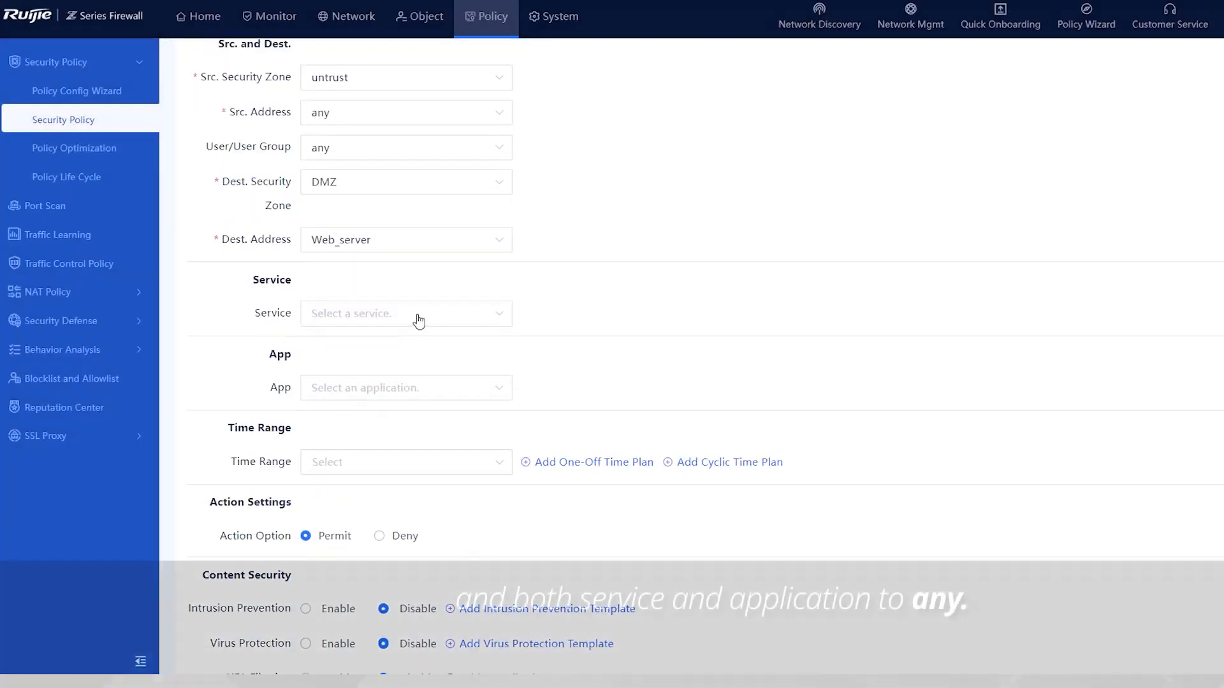
click(418, 320)
click(320, 260)
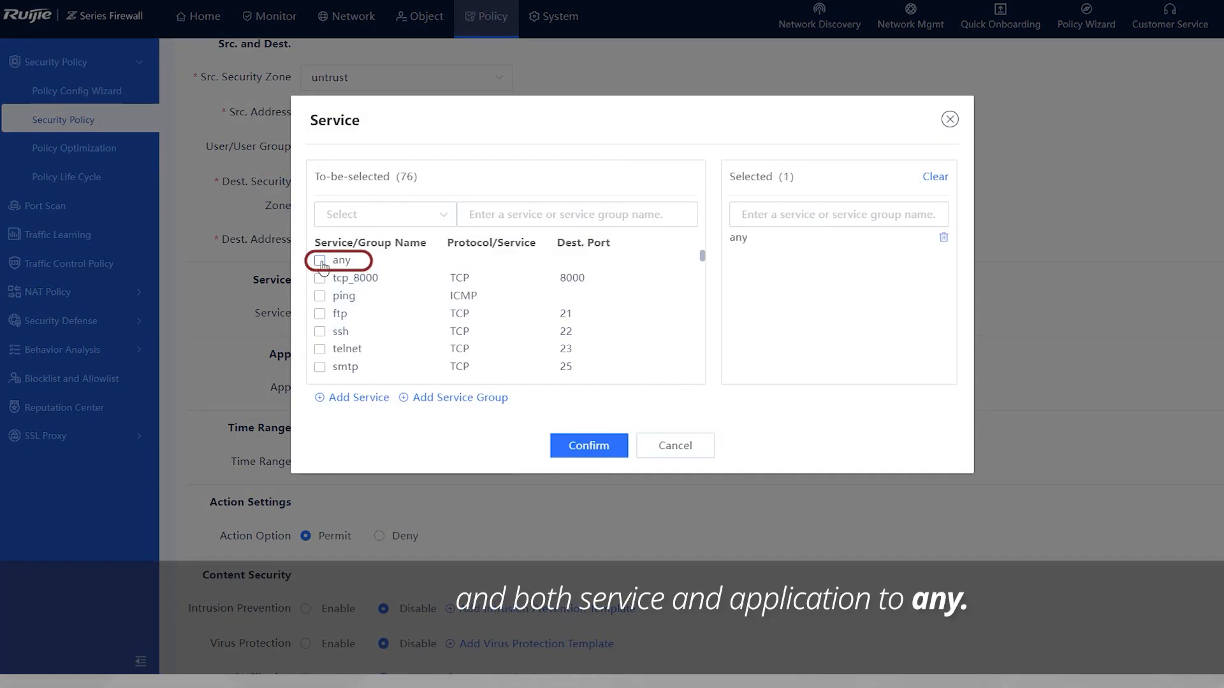
click(582, 446)
Set the policy's application to any and its time range to any.
click(378, 395)
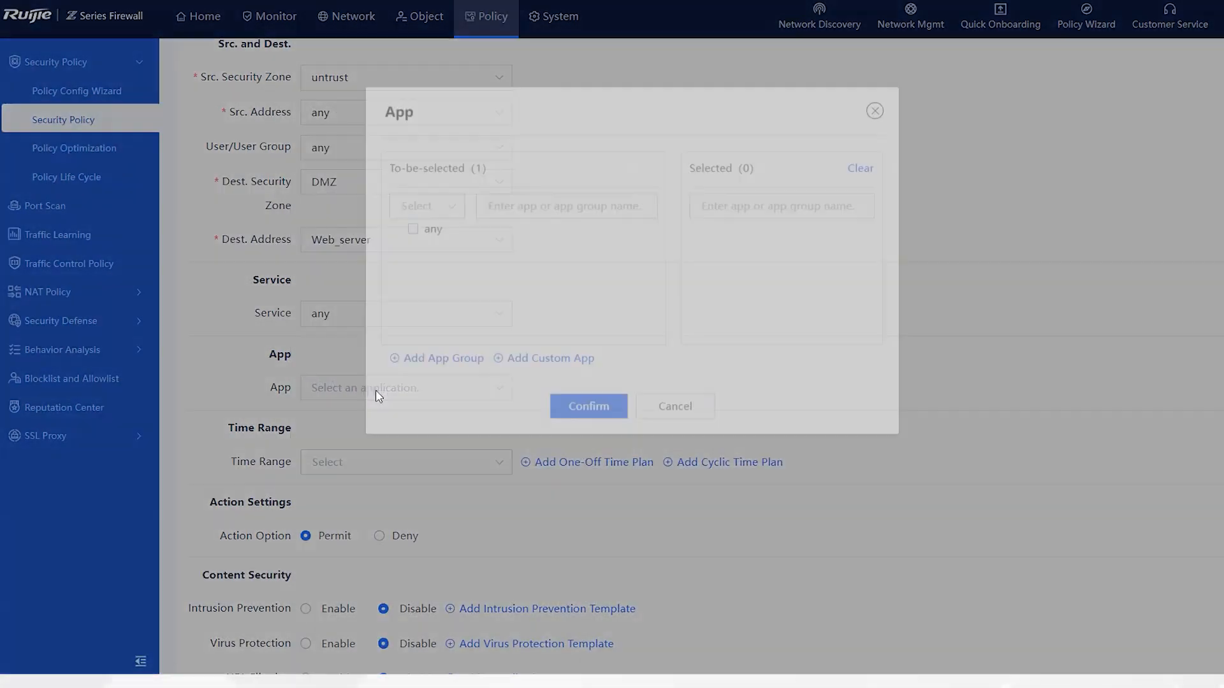
click(413, 237)
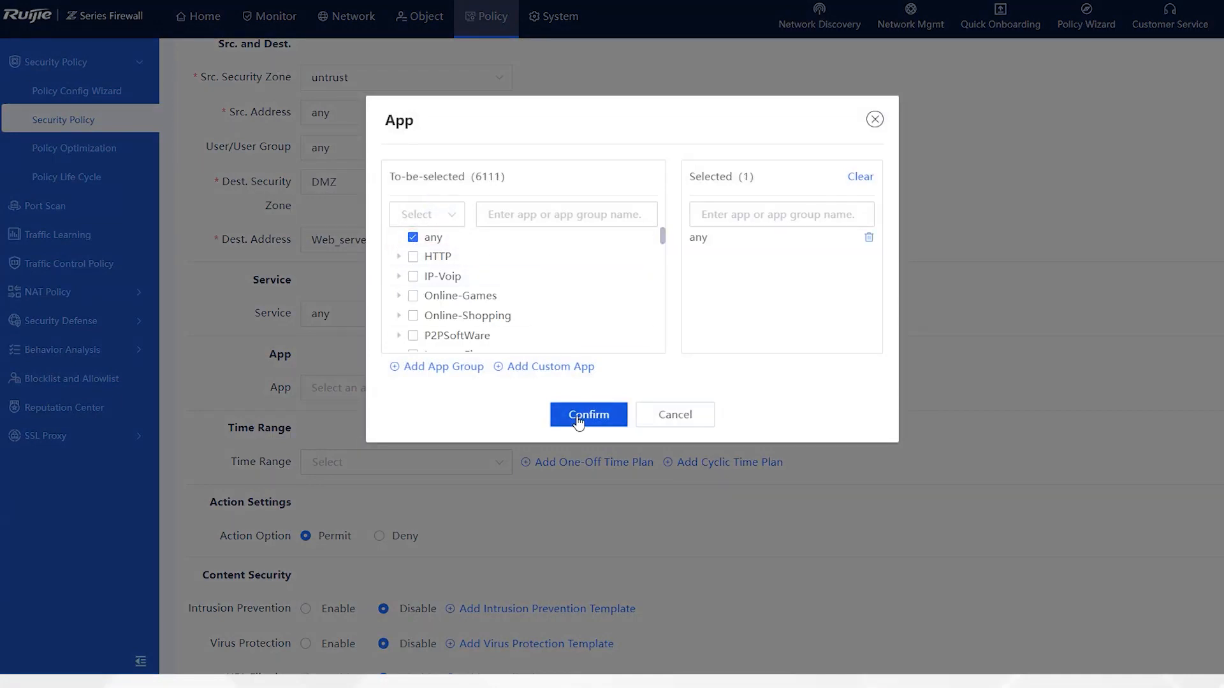
click(579, 418)
click(450, 452)
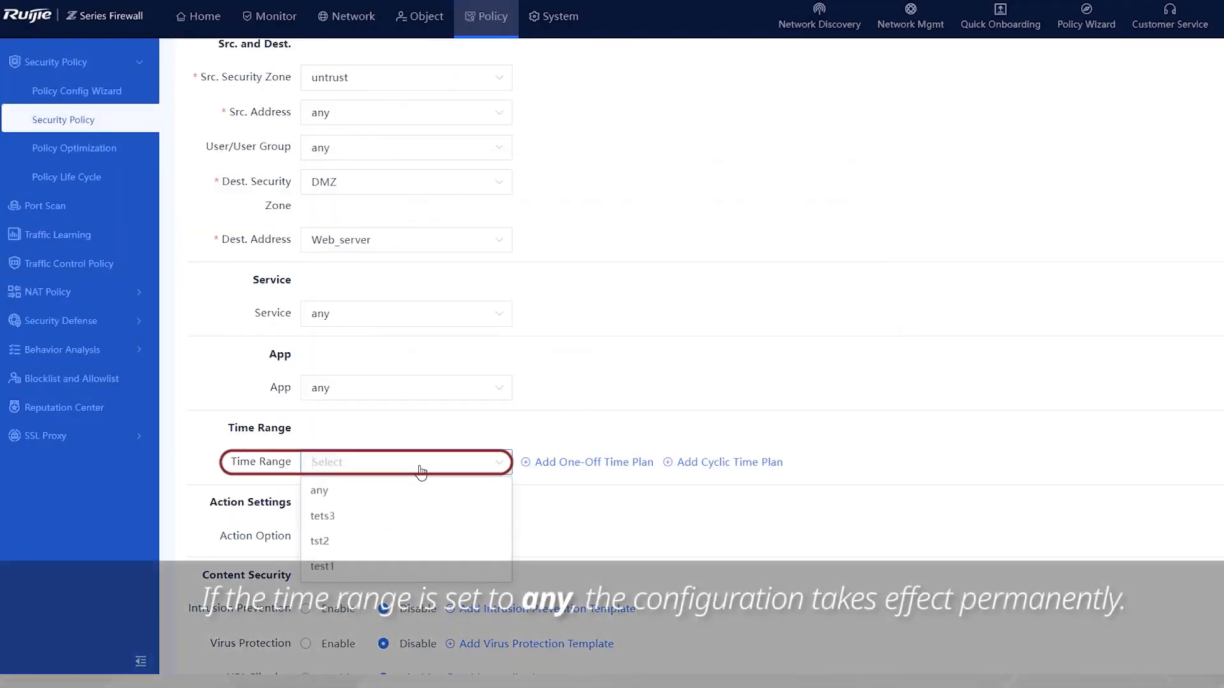
click(385, 493)
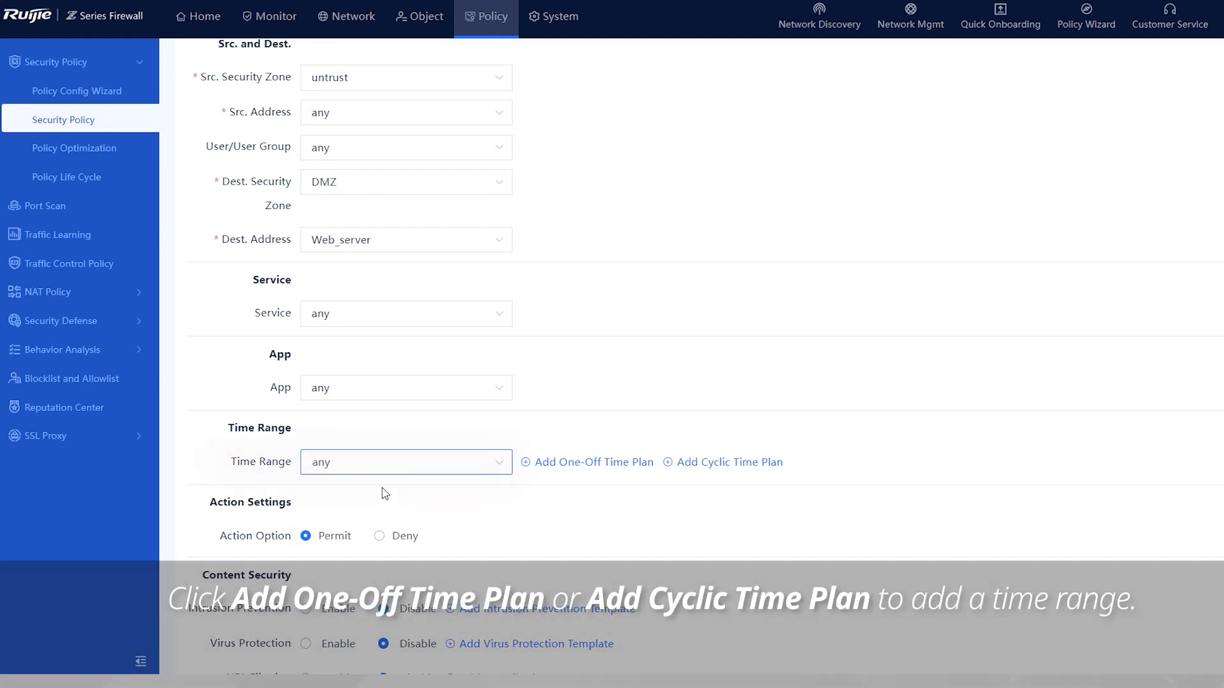
Enable intrusion prevention for the policy with the Detecting_injection_attacks template and set its action to Block.
scroll(383, 491, down, 2)
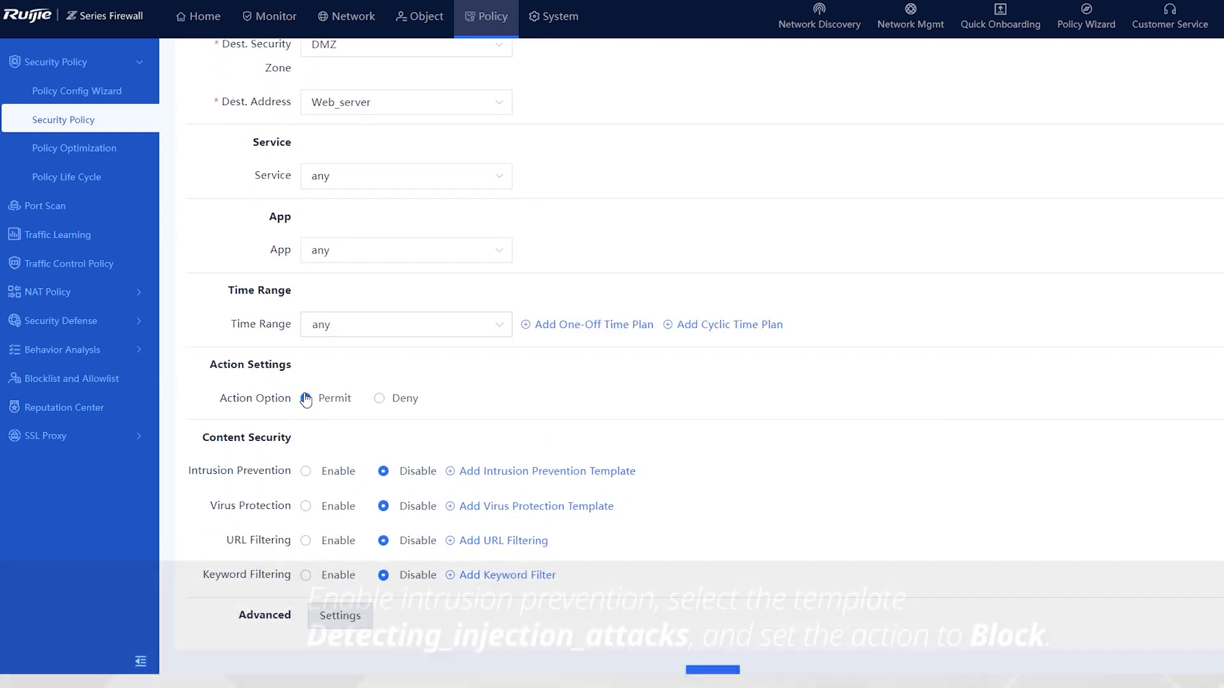
scroll(306, 484, up, 1)
click(306, 507)
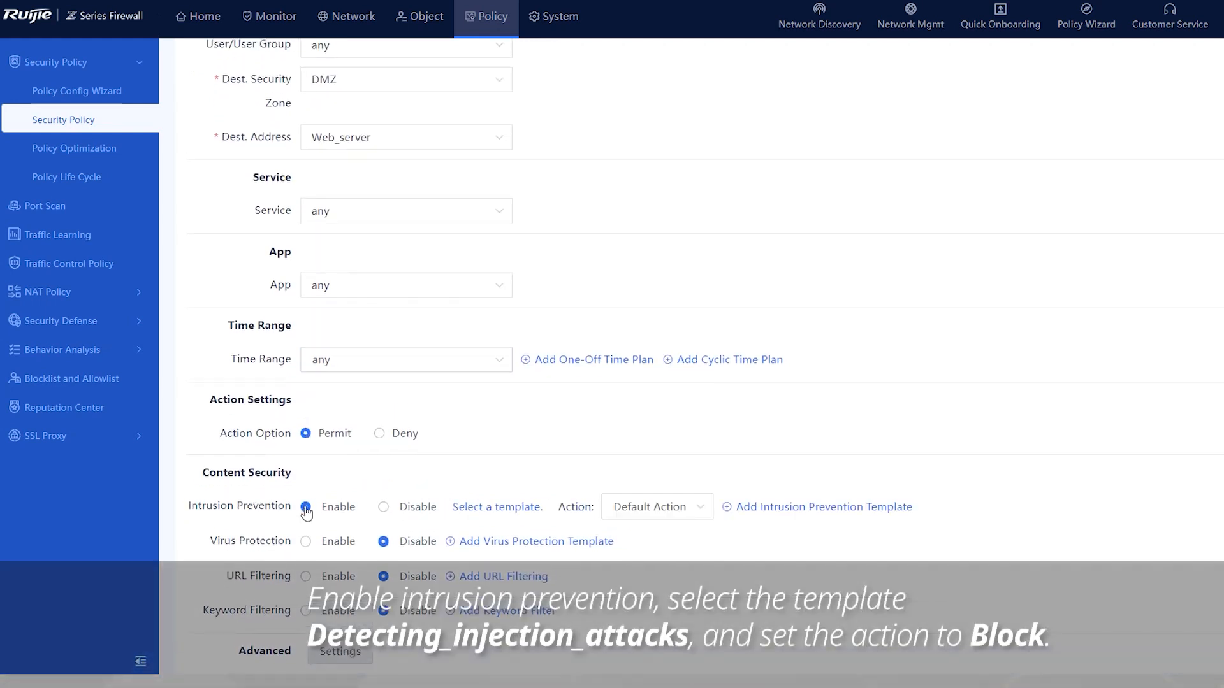
click(496, 507)
click(719, 203)
click(683, 374)
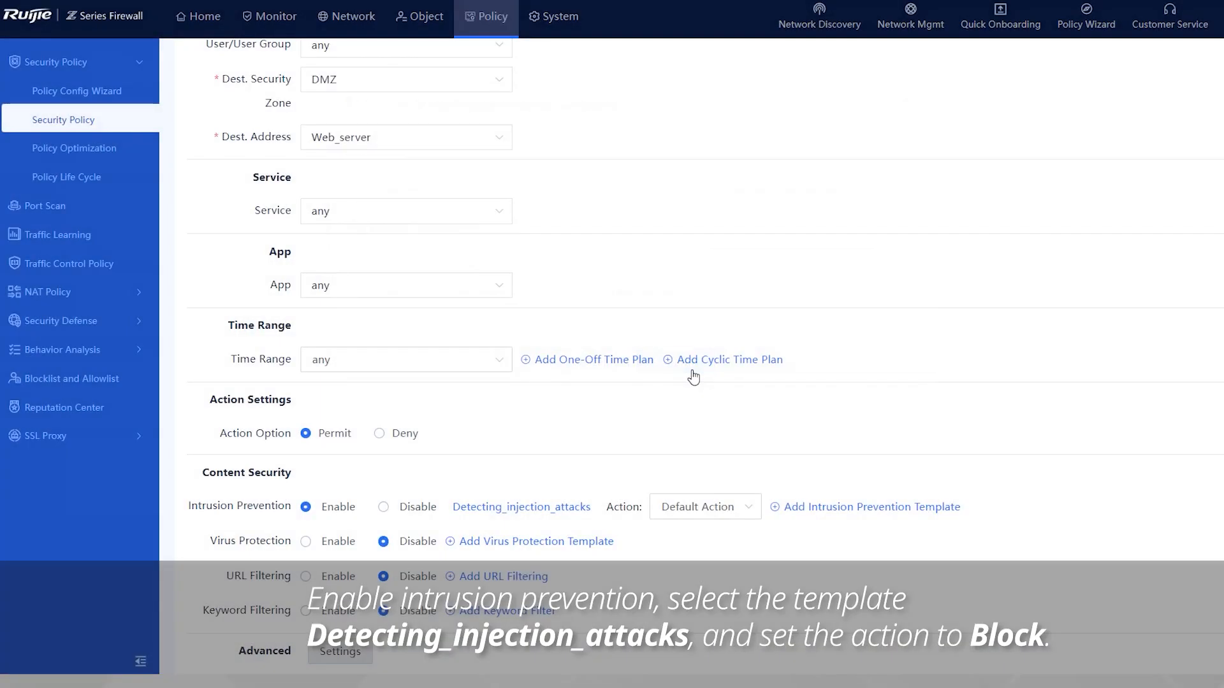
click(760, 381)
click(708, 484)
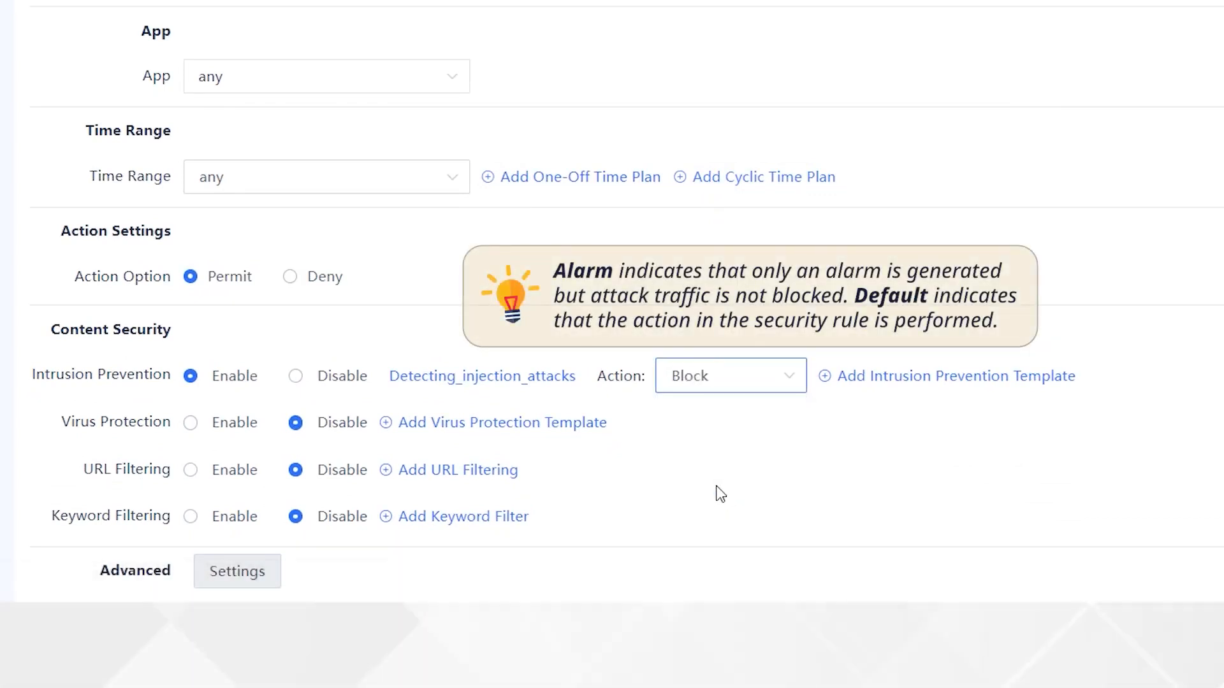
Save the security policy and check its remaining columns in the policy list.
scroll(717, 498, down, 2)
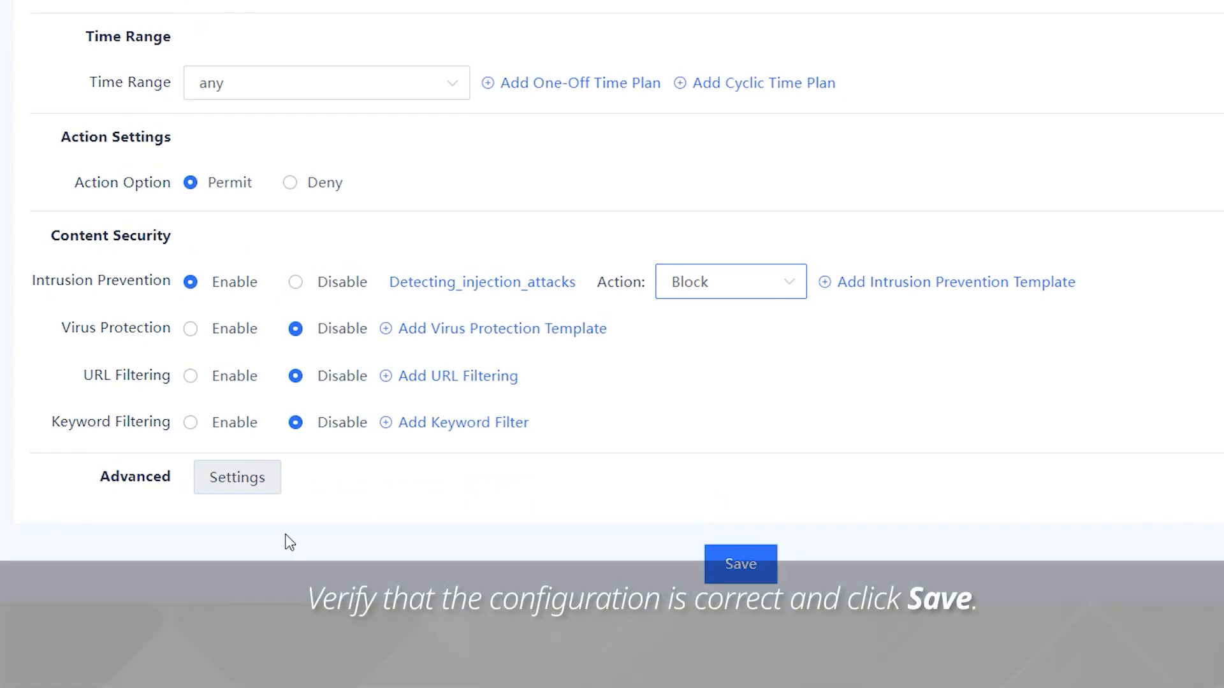
click(740, 563)
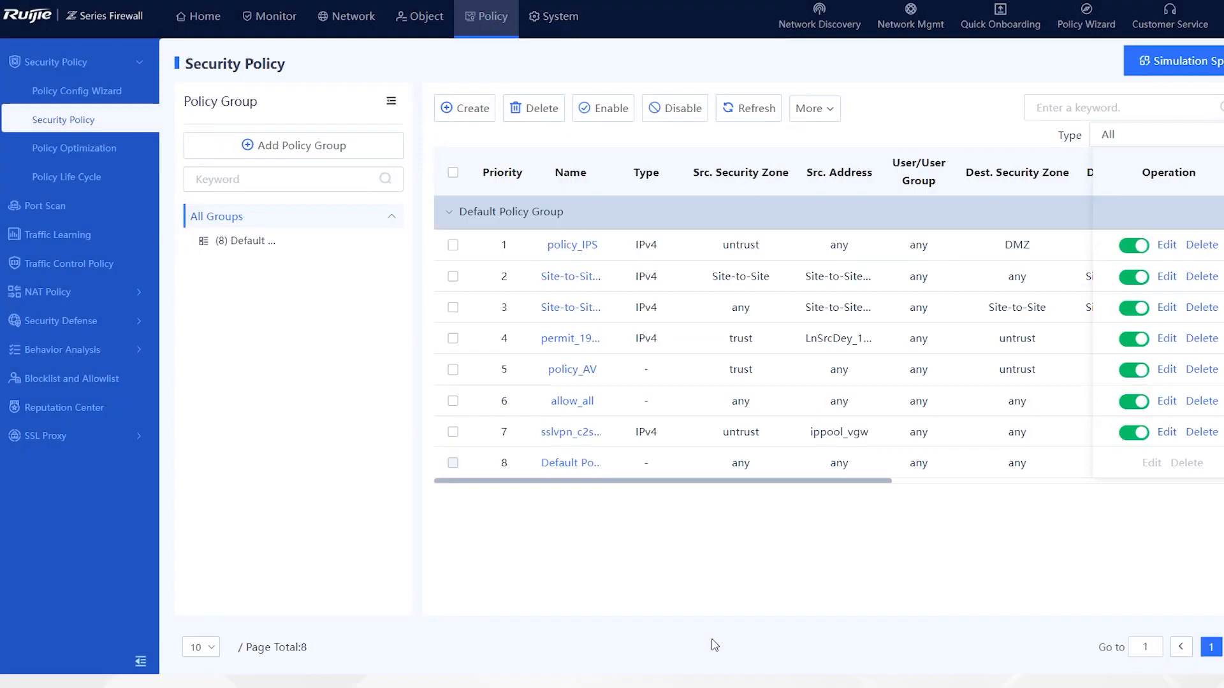
drag(825, 481, 1180, 484)
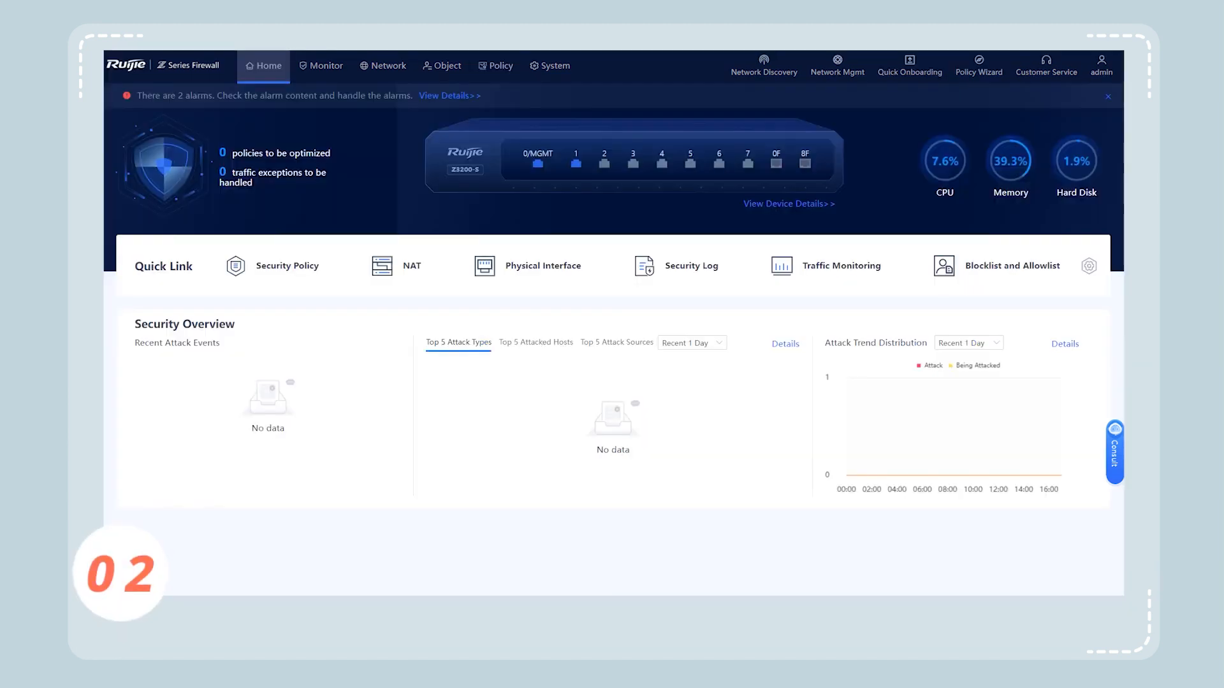
Open the firewall's security log to check the protection effect.
click(324, 68)
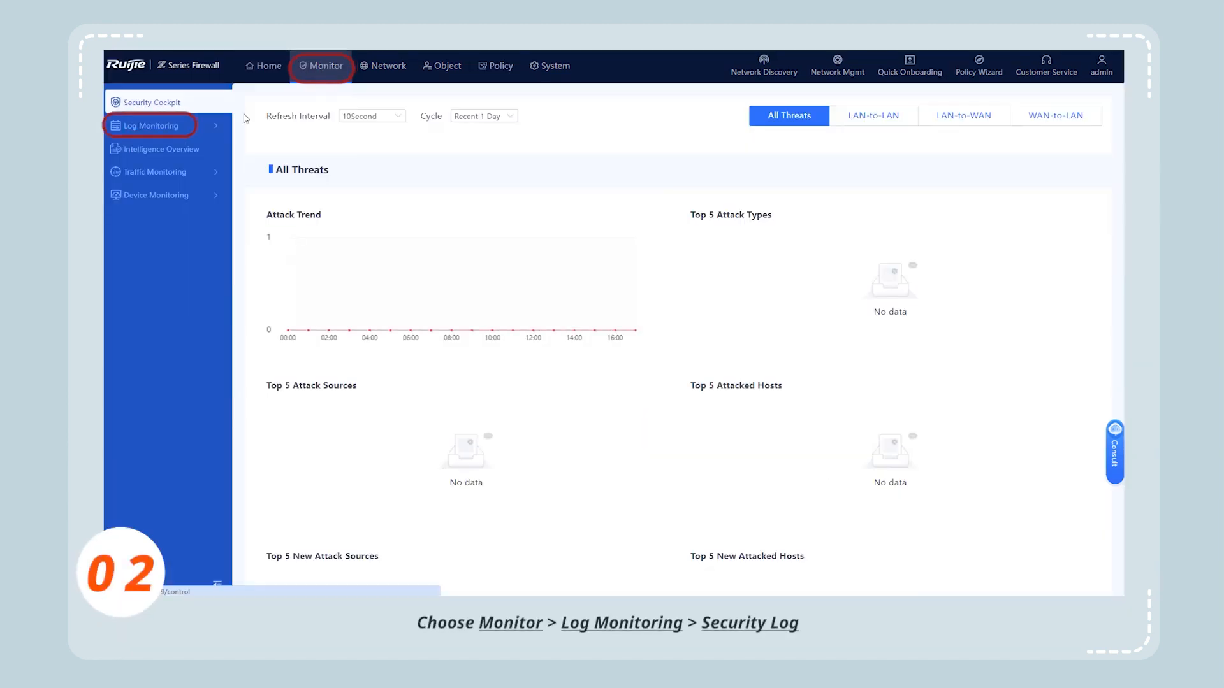
click(210, 127)
click(151, 171)
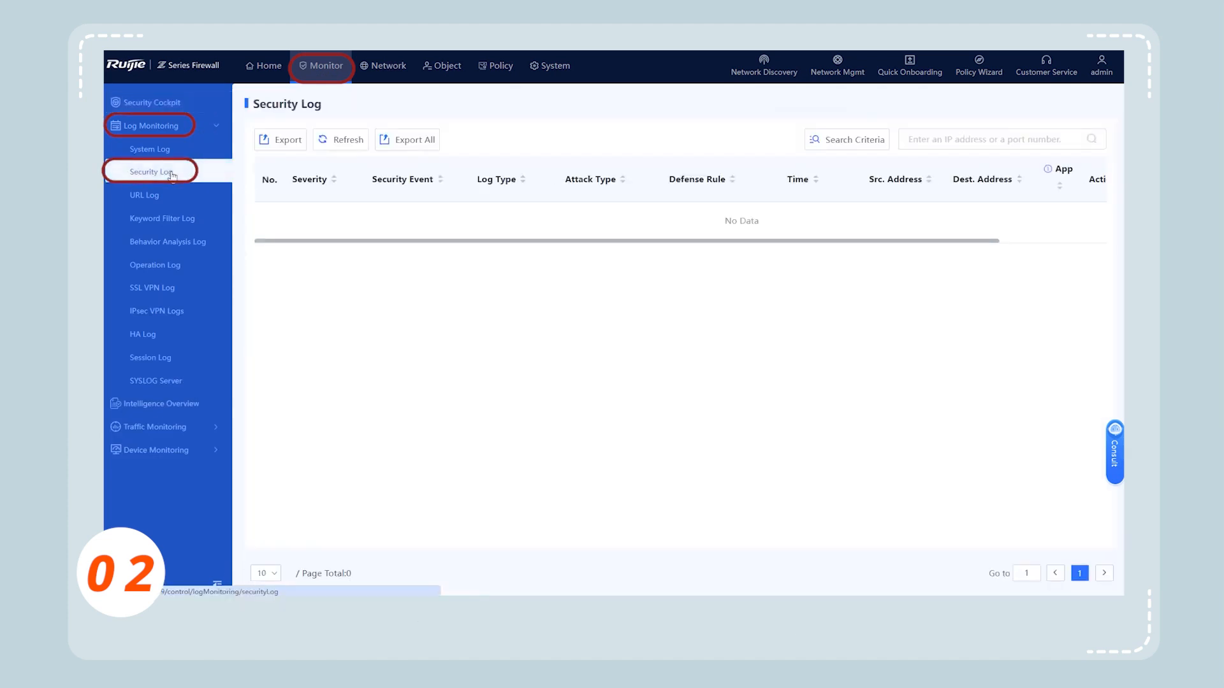
Filter the security log by source security zone untrust and destination security zone DMZ.
click(854, 140)
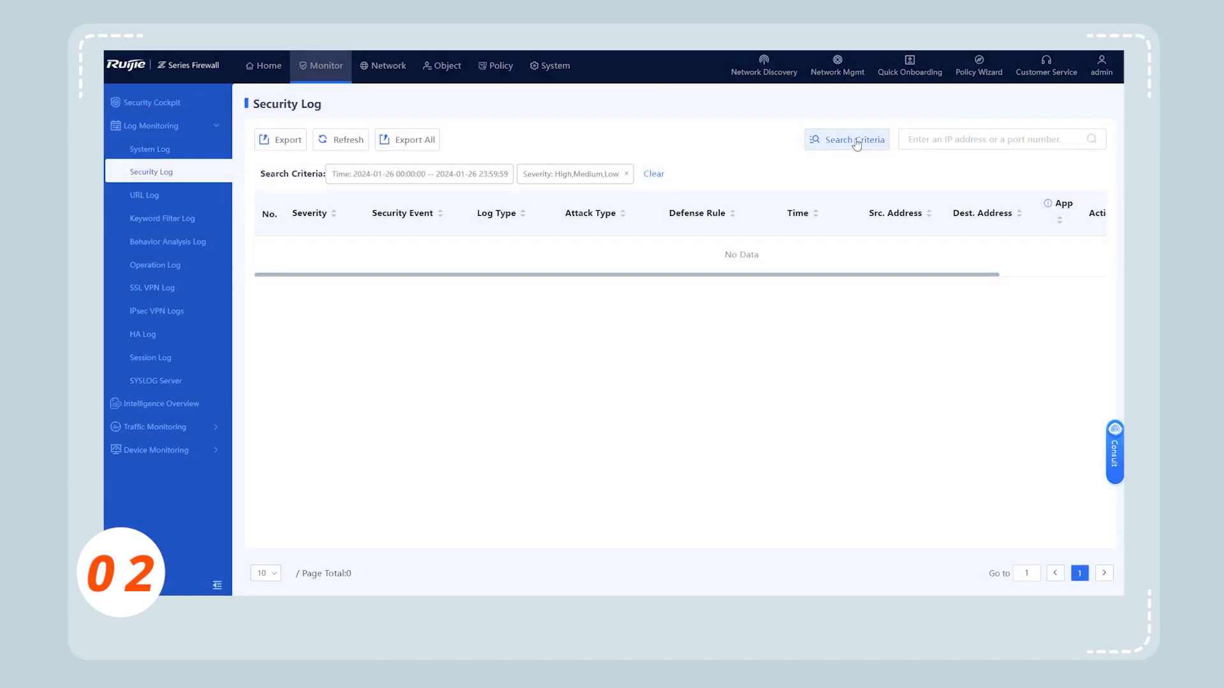
click(856, 142)
click(566, 273)
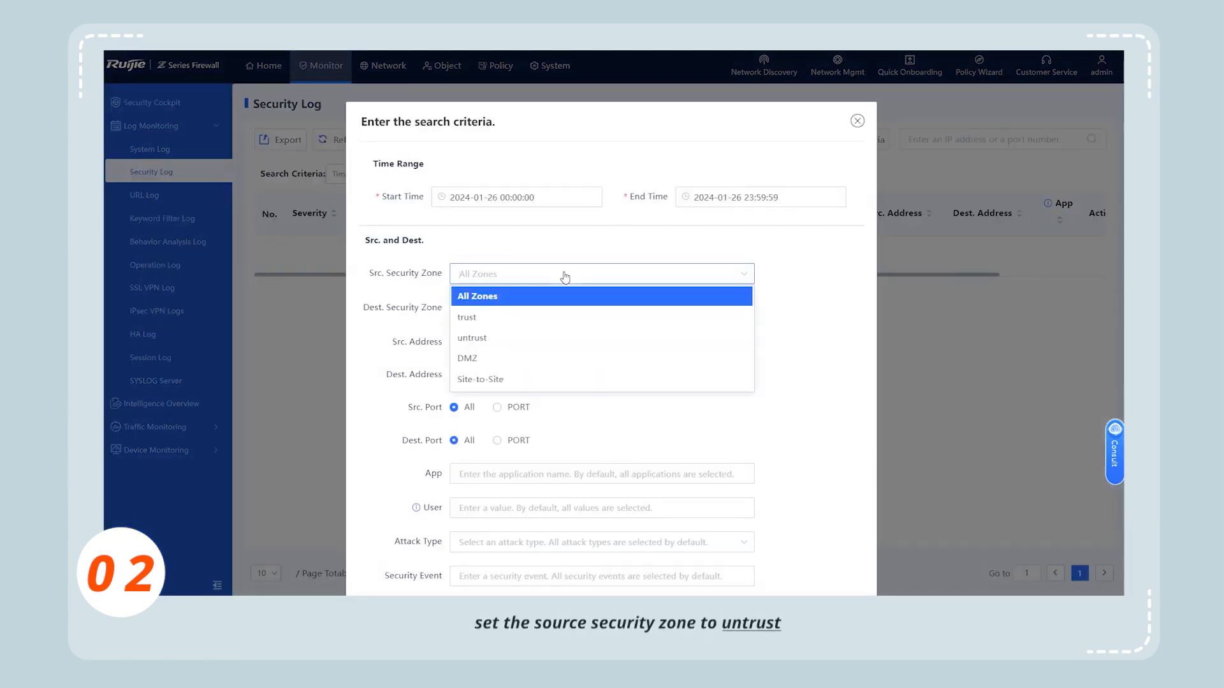
click(516, 338)
click(529, 315)
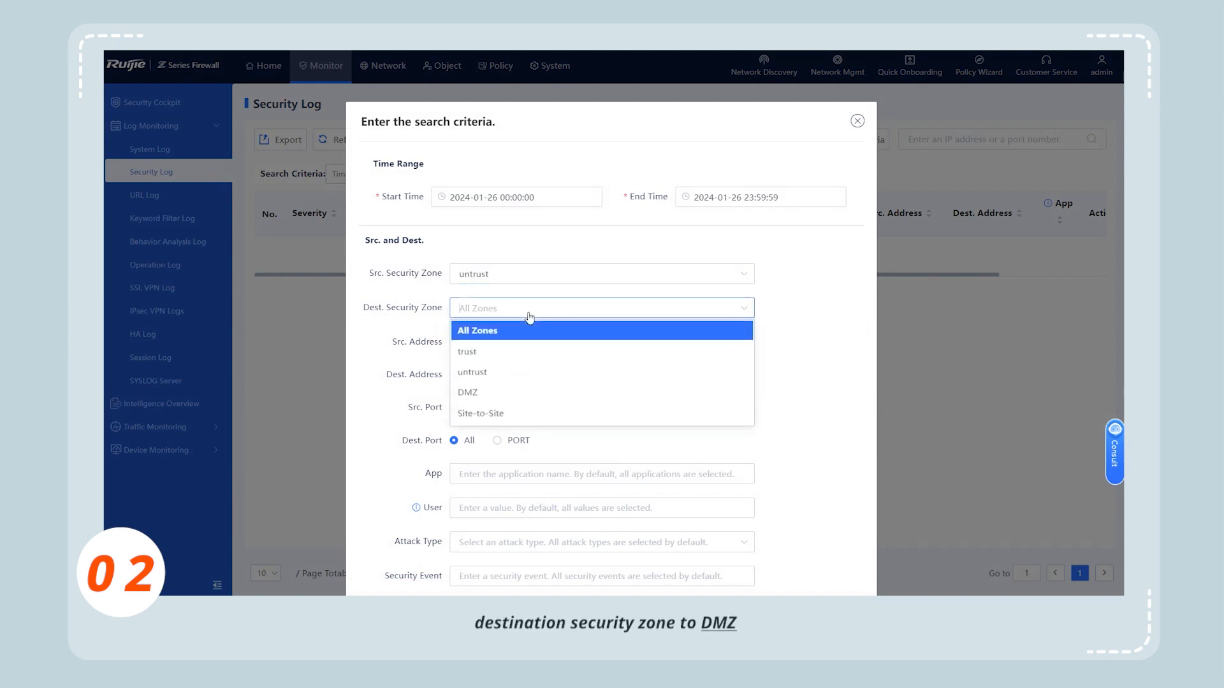
click(494, 392)
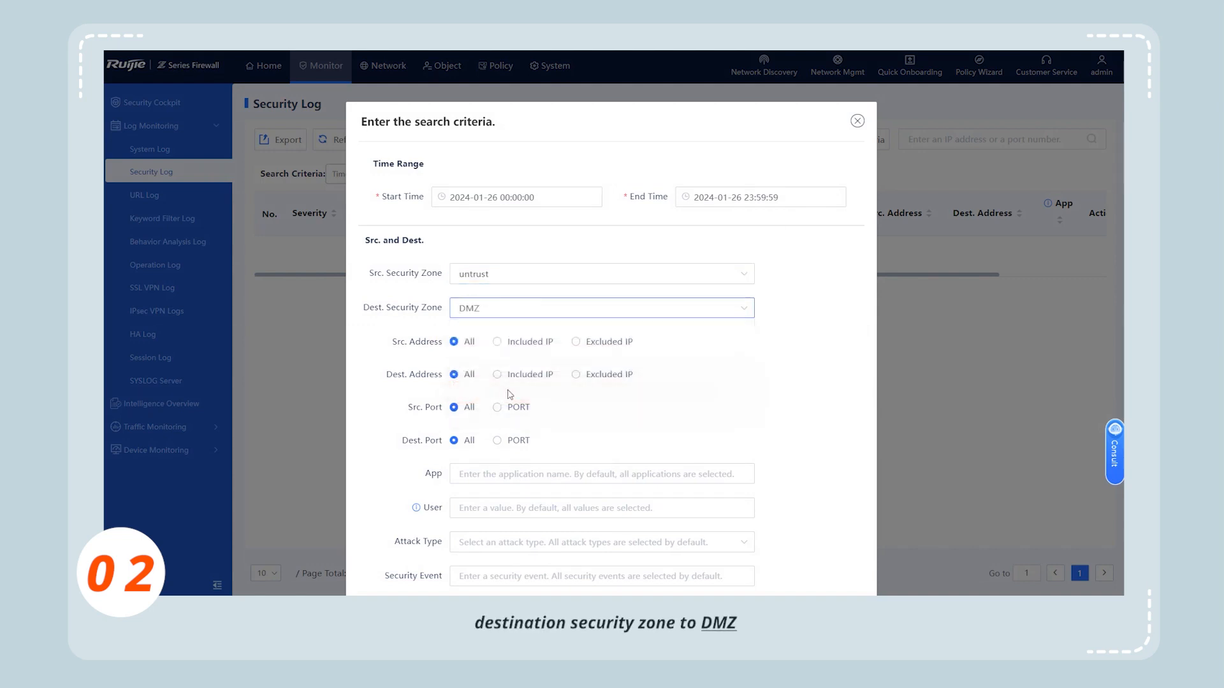
Set the log search's attack type to Injection Attack.
scroll(649, 398, down, 3)
click(595, 377)
scroll(612, 446, down, 5)
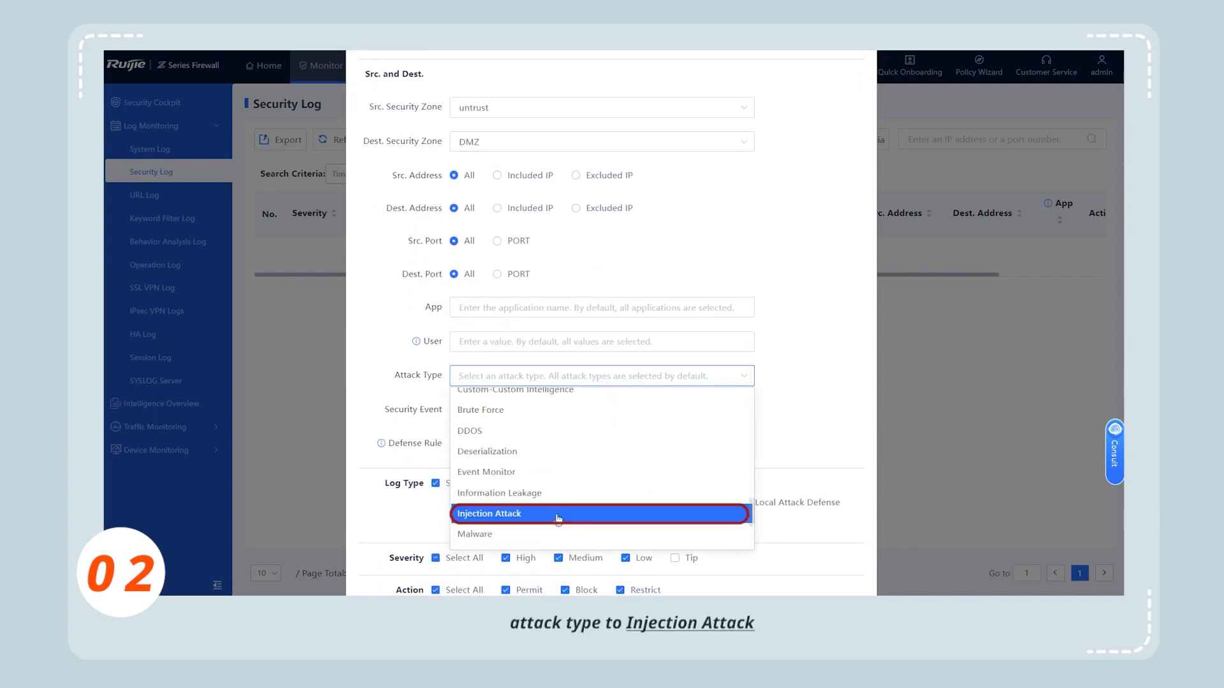
click(557, 515)
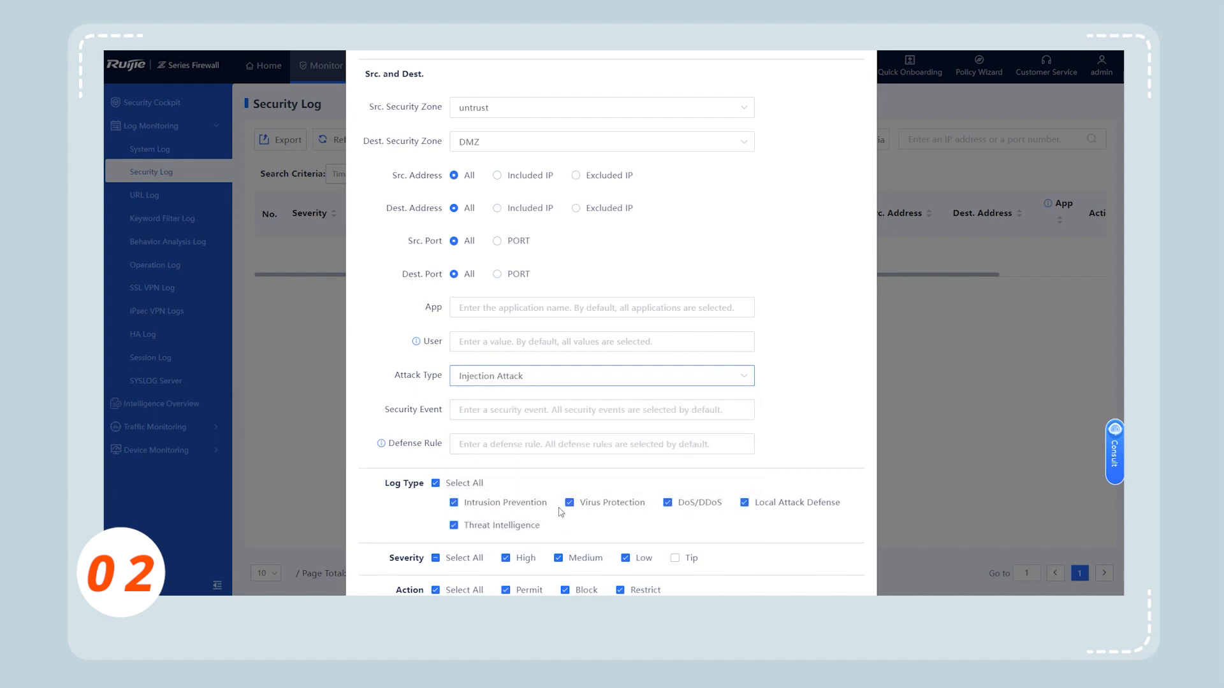
Restrict the log type to Intrusion Prevention only and run the log search.
scroll(559, 513, down, 1)
click(454, 459)
click(454, 462)
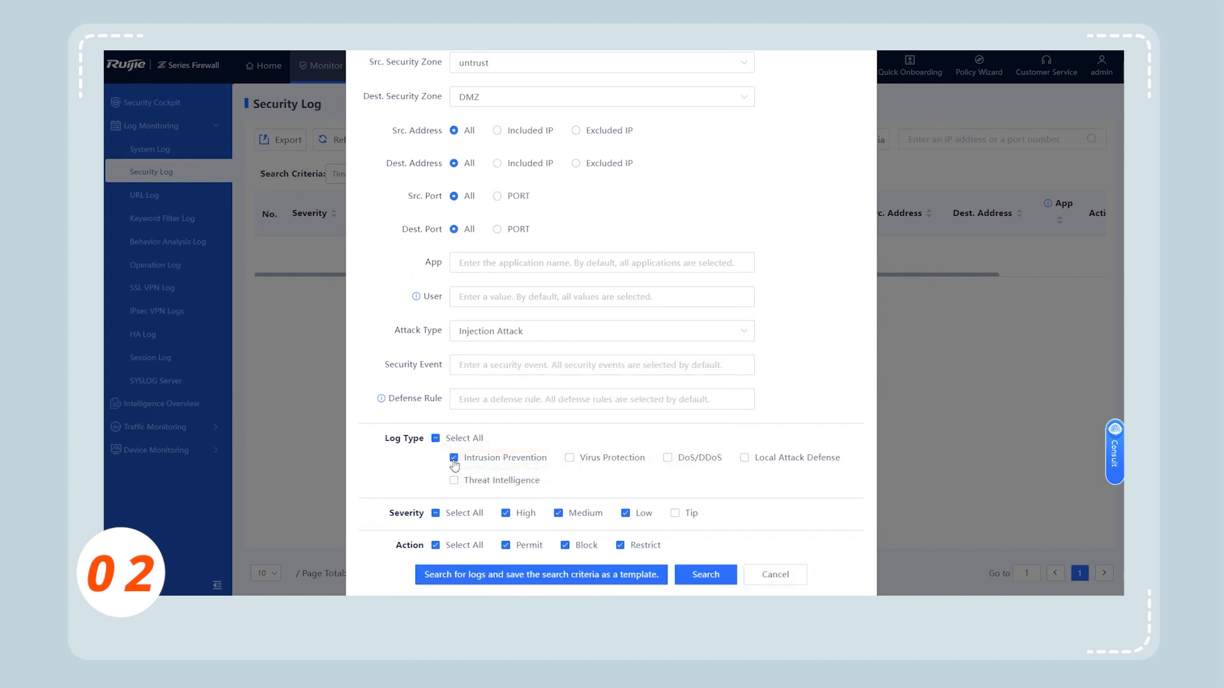
click(708, 576)
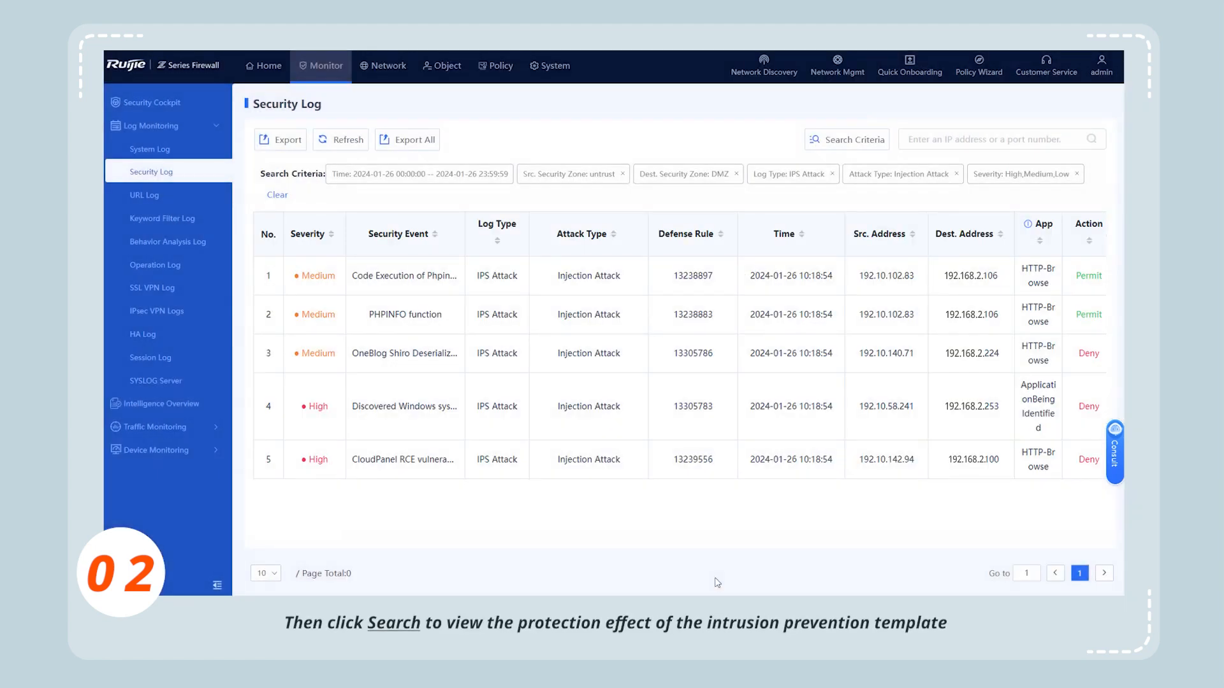